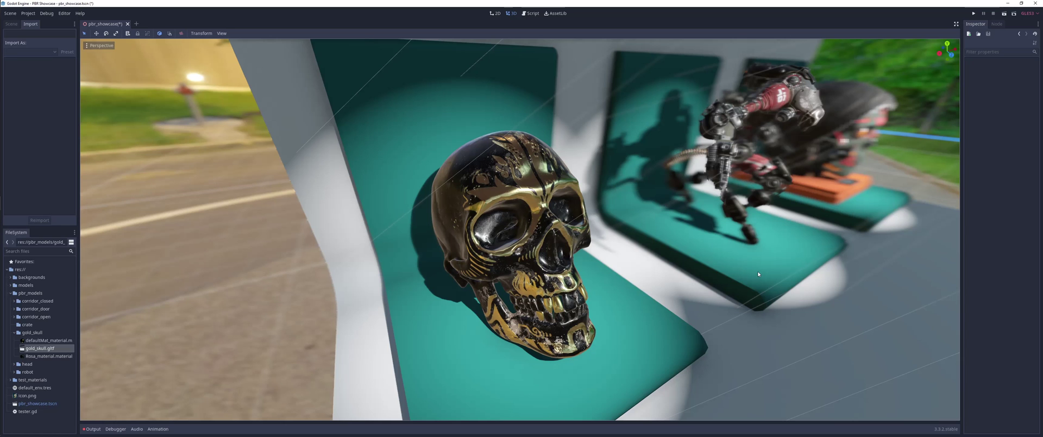
Step: Examine the gold skull in the scene, and check its author and licence on the Skull Salazar Sketchfab page in Firefox
middle_click_drag(648, 268, 660, 285)
right_click_drag(648, 268, 610, 282)
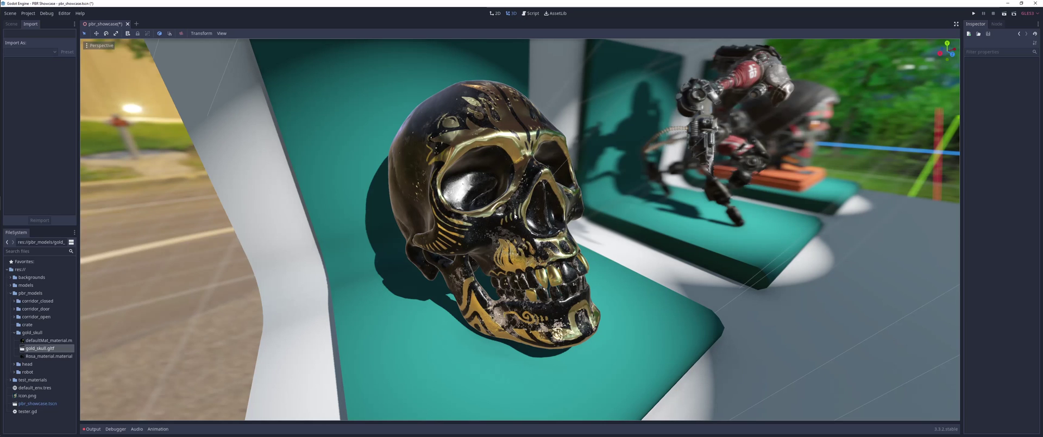
key("alt+Tab")
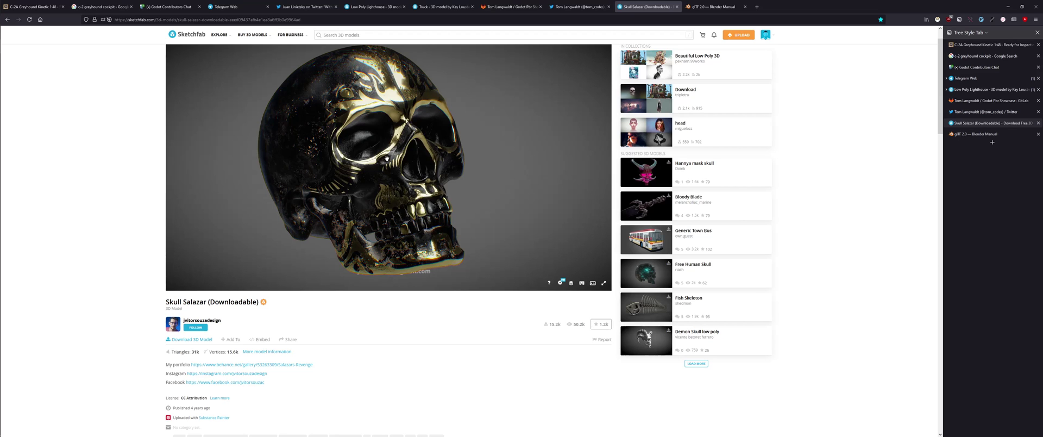
left_click_drag(386, 158, 293, 174)
left_click_drag(234, 321, 183, 321)
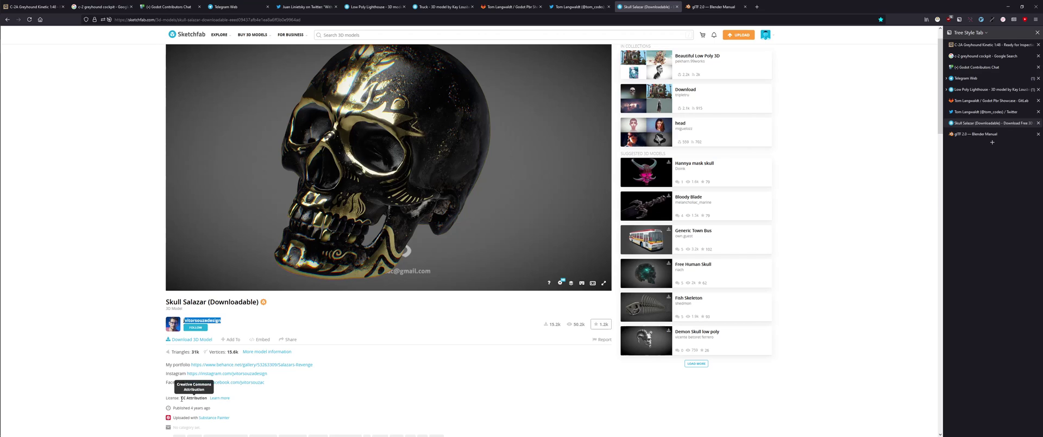
left_click_drag(181, 398, 203, 397)
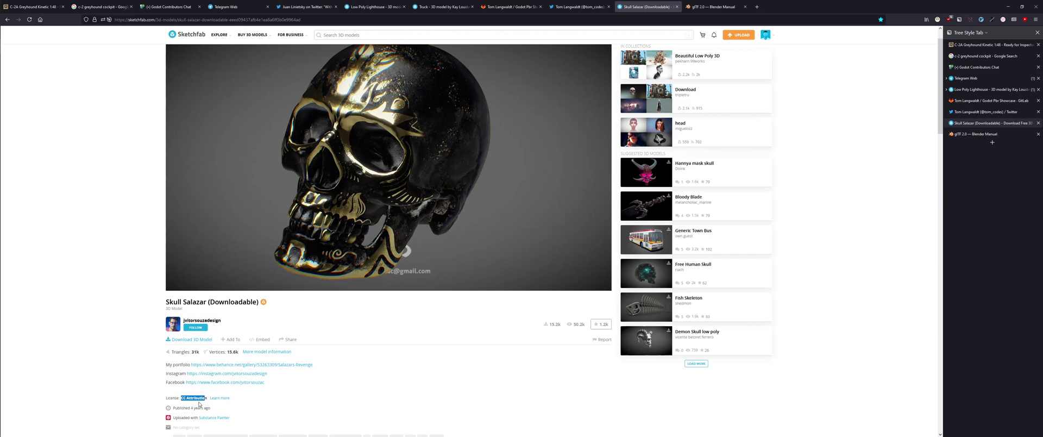
left_click(200, 400)
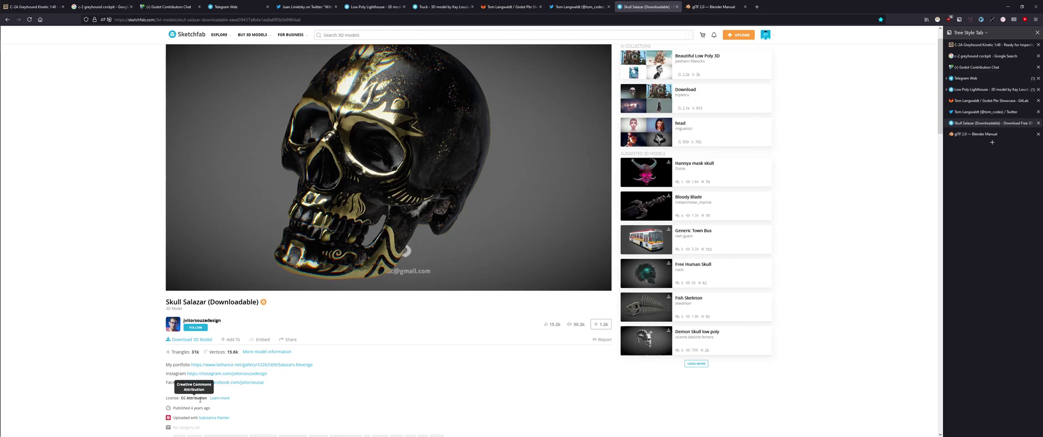
left_click_drag(207, 398, 187, 398)
left_click(134, 364)
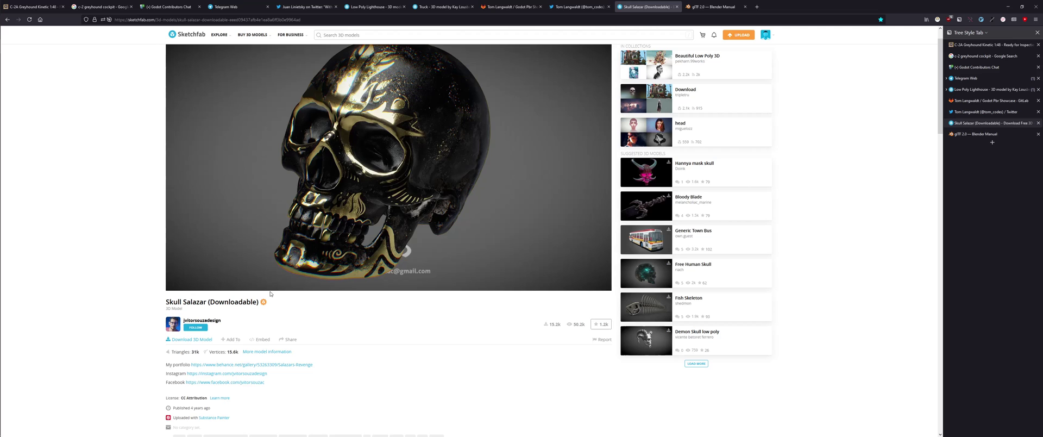
Step: Switch to the skull-salazar-downloadable folder in File Explorer and compare the images in its textures folder with the online skull preview
key("alt+Tab")
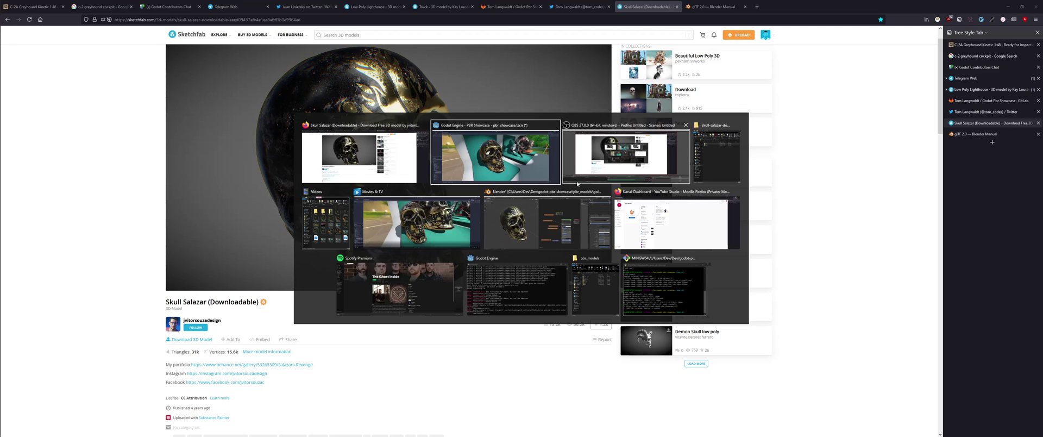
left_click(716, 157)
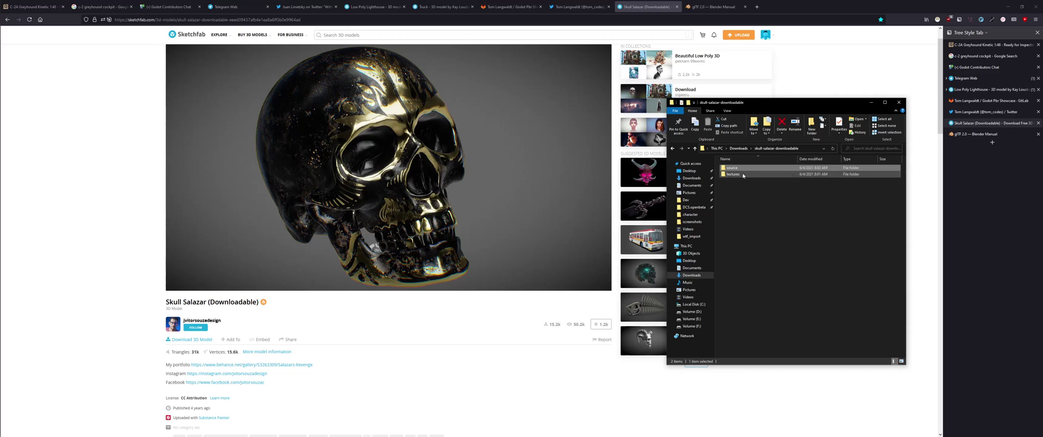
left_click(742, 174)
double_click(743, 174)
left_click_drag(727, 264, 862, 261)
left_click(862, 263)
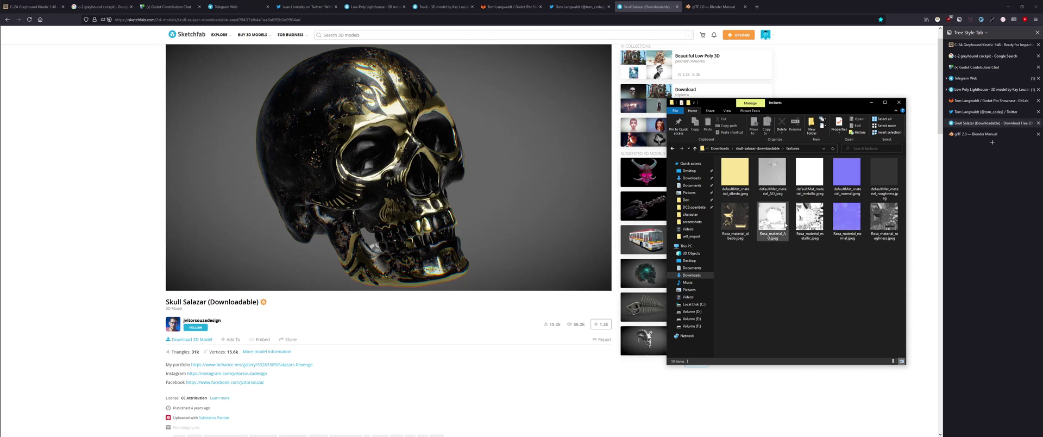
mouse_move(561, 280)
left_mouse_down()
mouse_move(380, 180)
mouse_move(480, 160)
left_mouse_up()
key("alt+Tab")
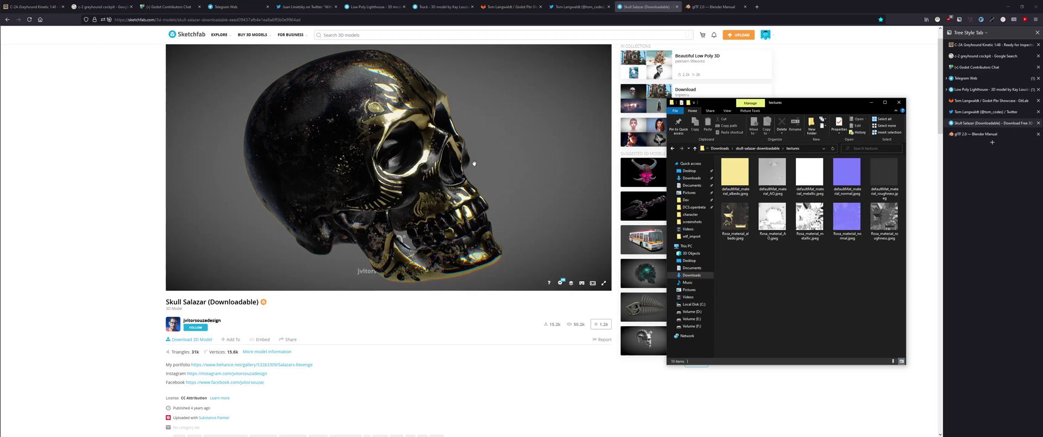
Step: Go to the model folder inside the download's source folder and select model.dae
key("alt+Left")
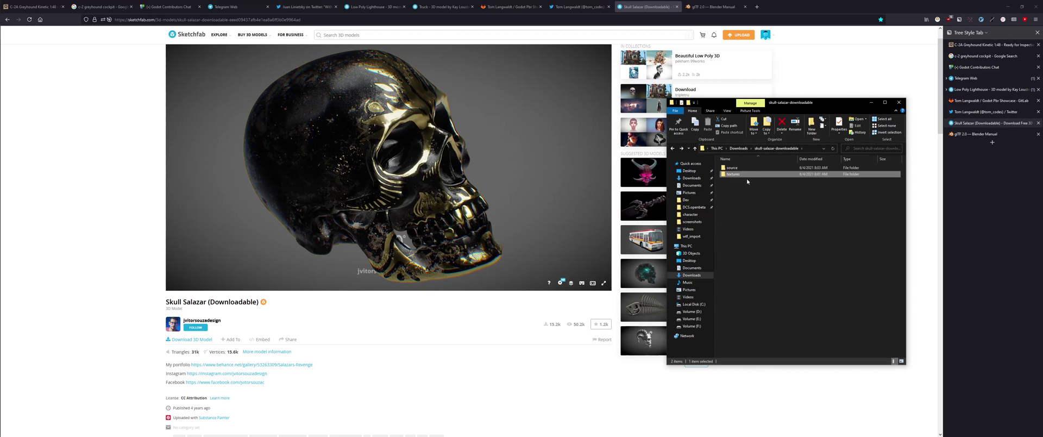
double_click(744, 168)
double_click(743, 168)
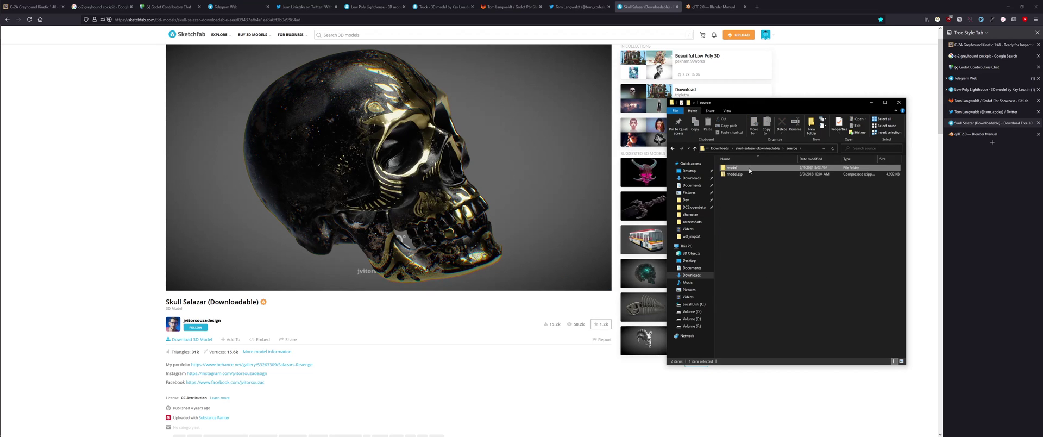
double_click(744, 168)
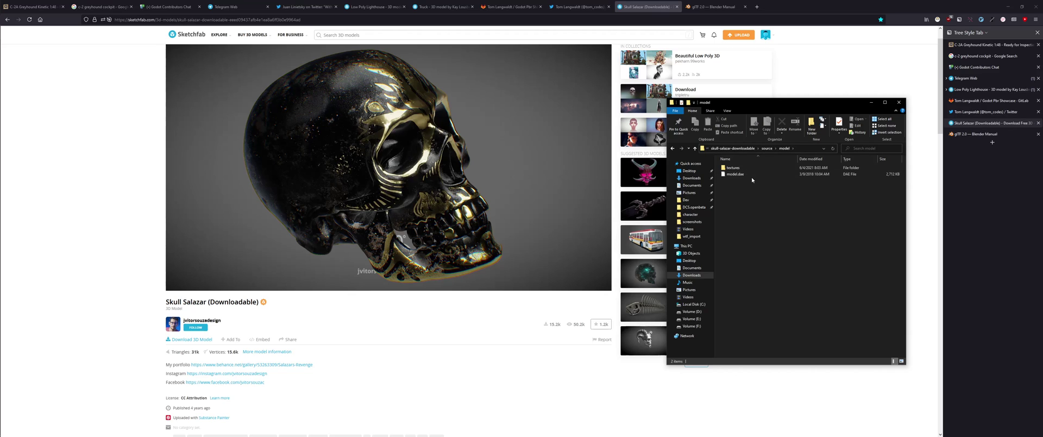
left_click(750, 174)
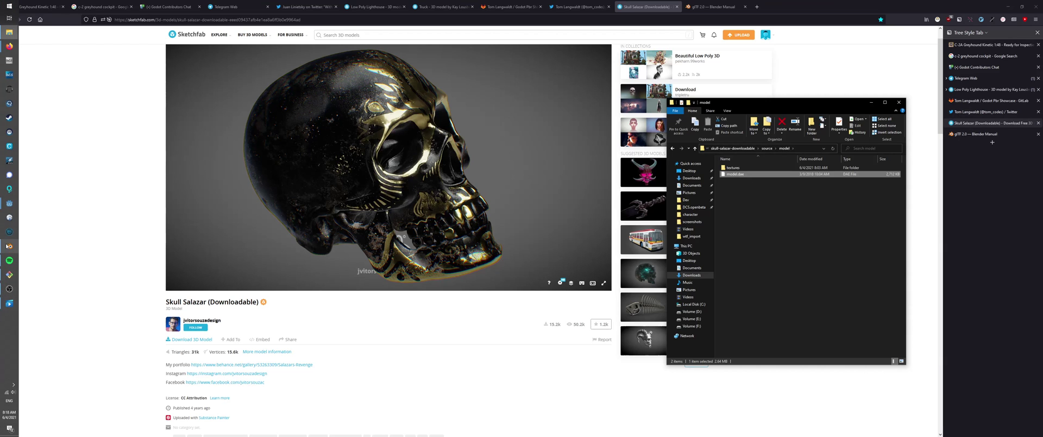
Step: Launch Blender and delete all default objects from the new scene
left_click(8, 246)
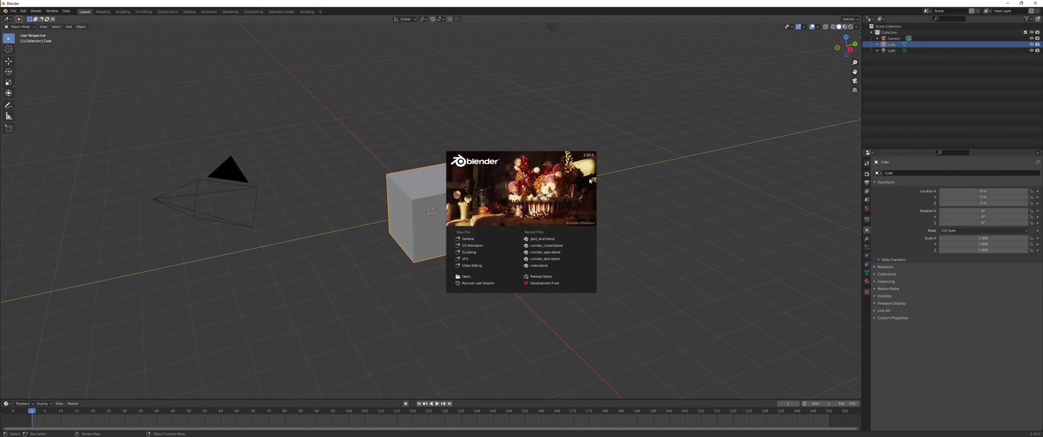
left_click(618, 189)
middle_click_drag(618, 189, 576, 218)
left_click(577, 216)
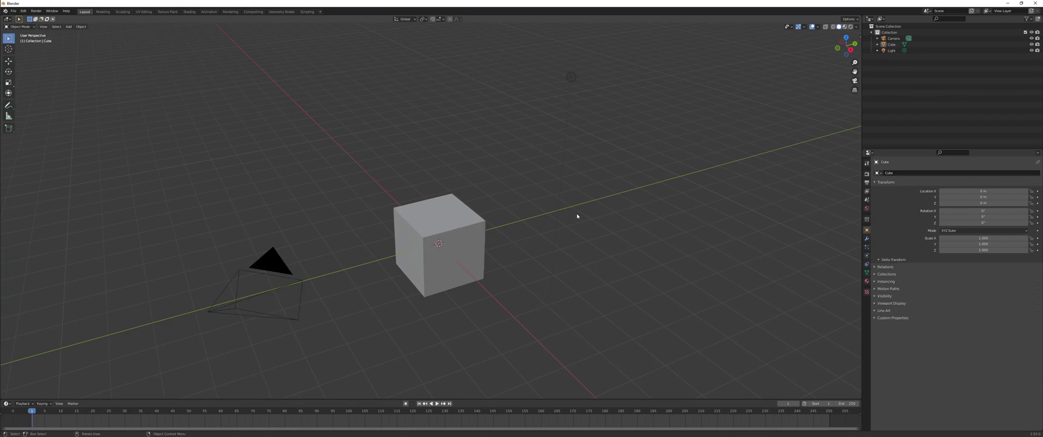
key("a")
key("Delete")
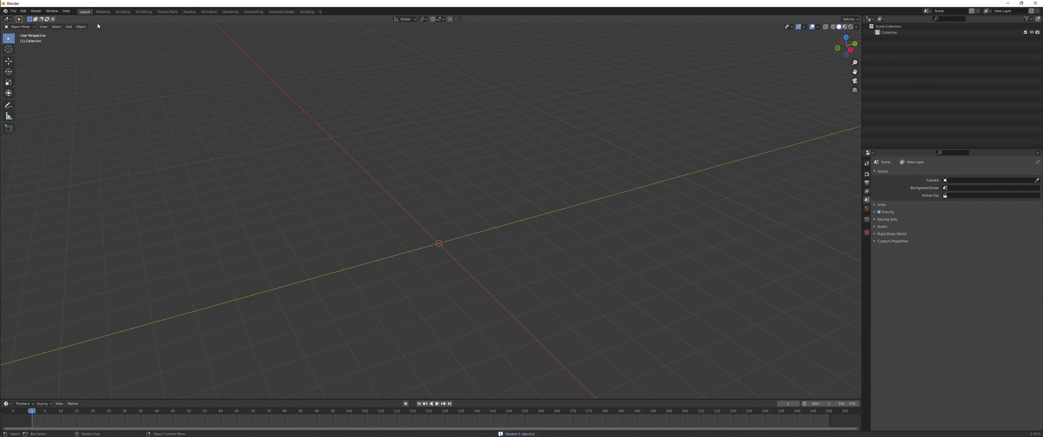
Step: Import model.dae from the downloaded skull's source/model folder as a Collada file
left_click(14, 12)
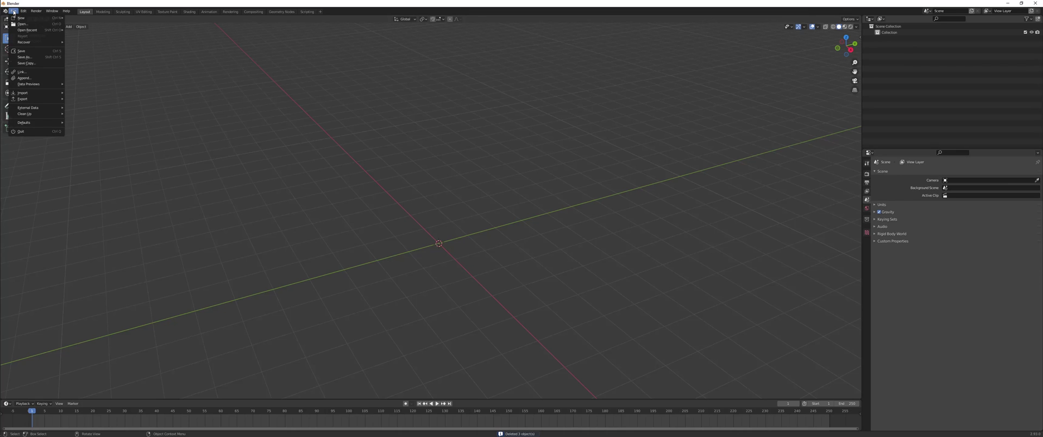
mouse_move(25, 93)
left_click(87, 93)
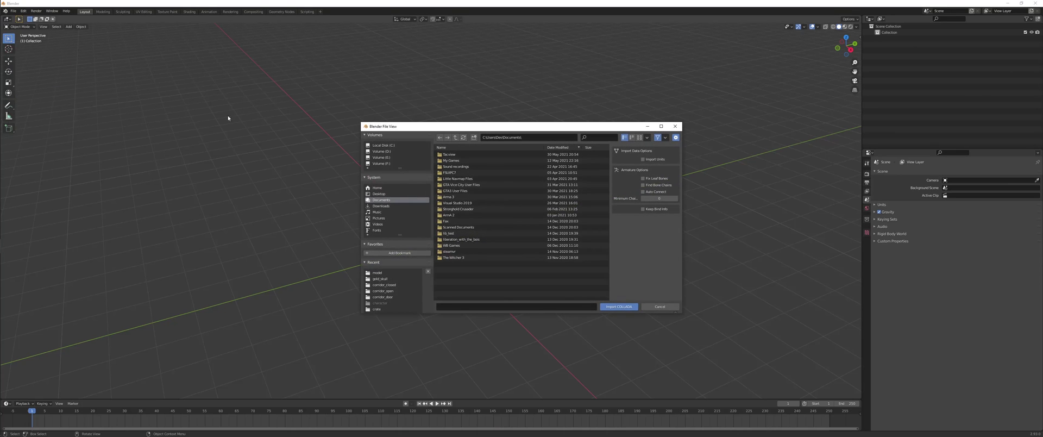
key("super+Tab")
left_click(749, 176)
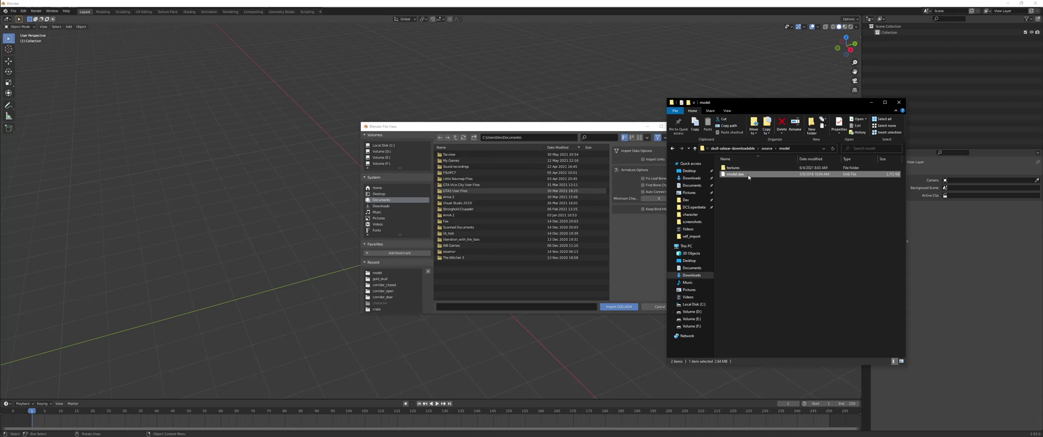
left_click_drag(753, 176, 496, 281)
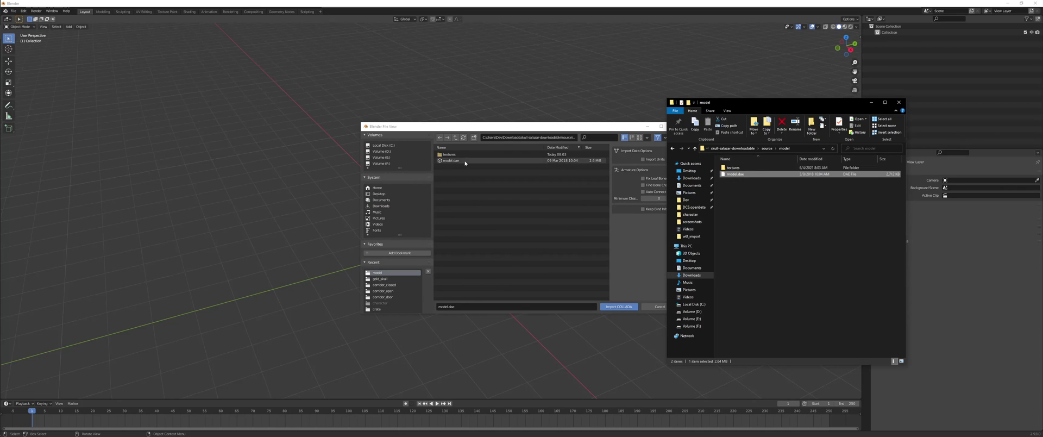
left_click(465, 161)
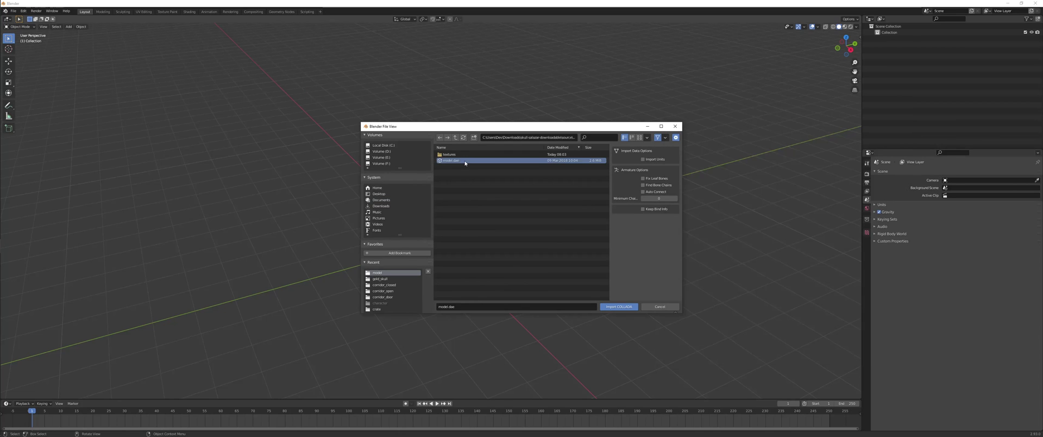
left_click(614, 308)
Step: Display the imported skull in Material Preview shading
scroll(456, 272, "up", 5)
middle_click_drag(463, 279, 494, 215)
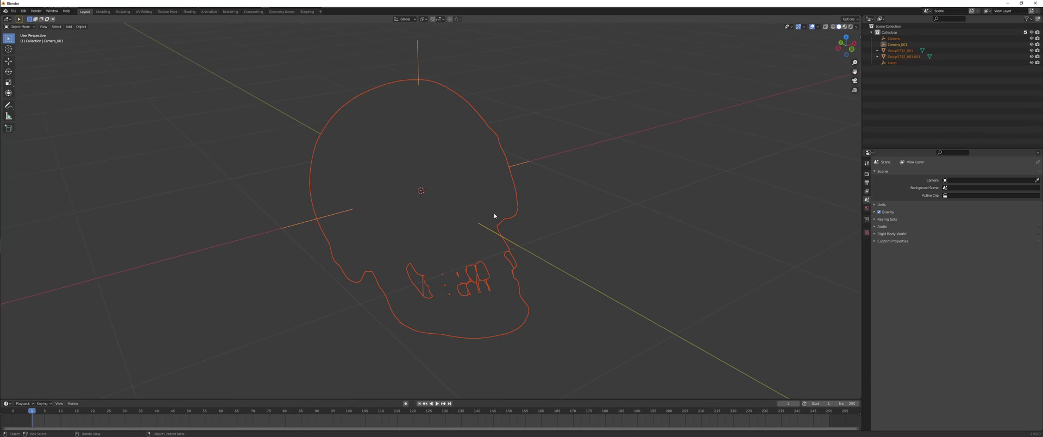
left_click(845, 26)
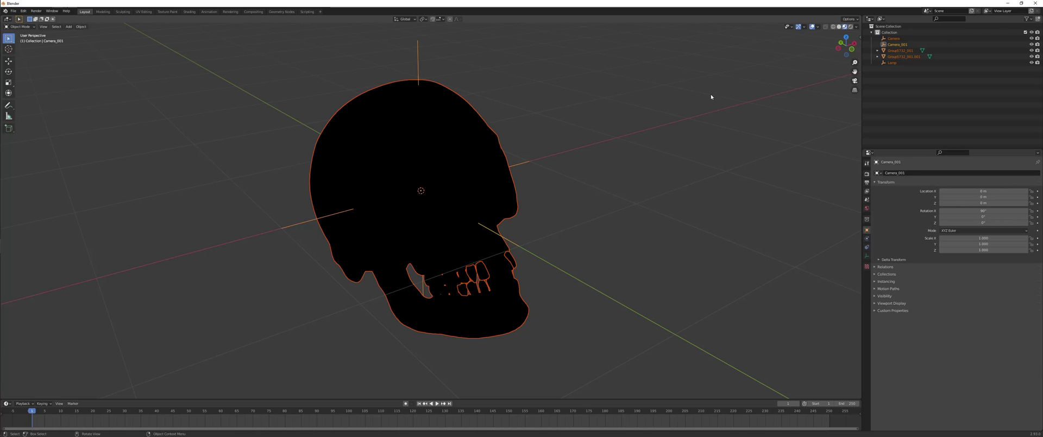
middle_click_drag(711, 96, 614, 153)
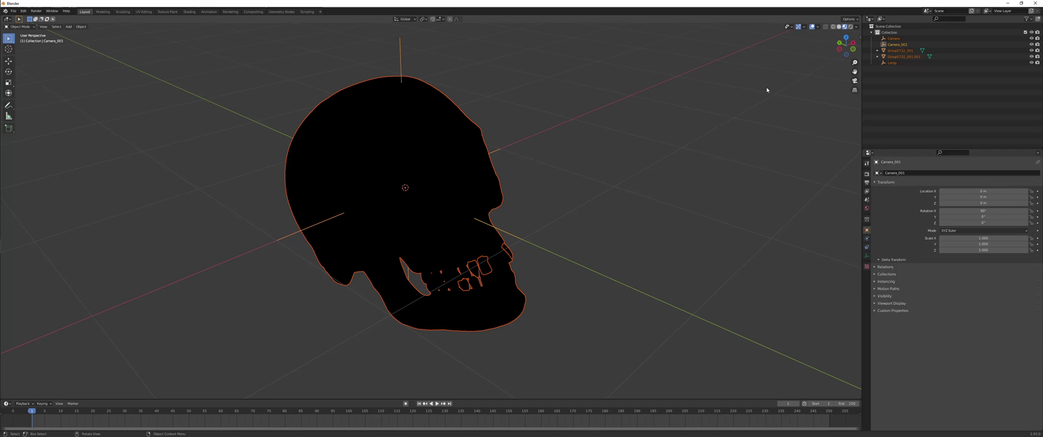
Step: Select the main skull mesh and show its Rosa_material nodes in a Shader Editor split off beside the 3D viewport
left_click(401, 153)
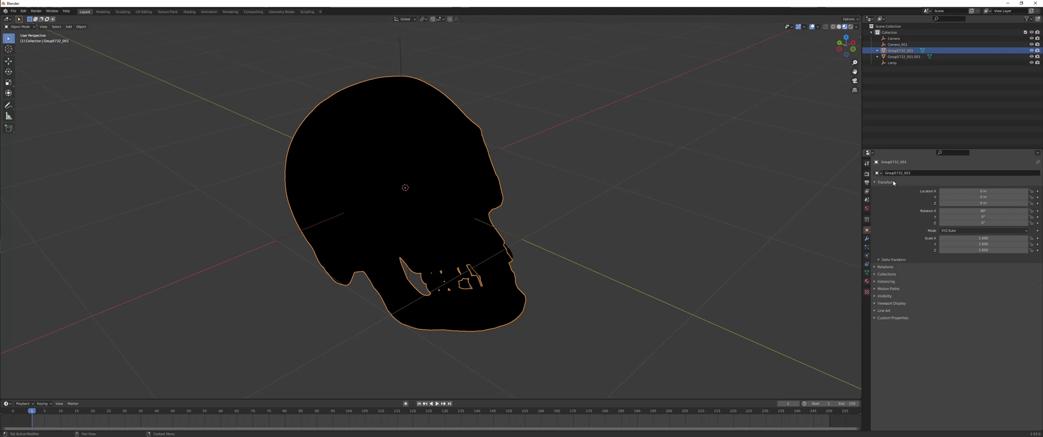
left_click(866, 281)
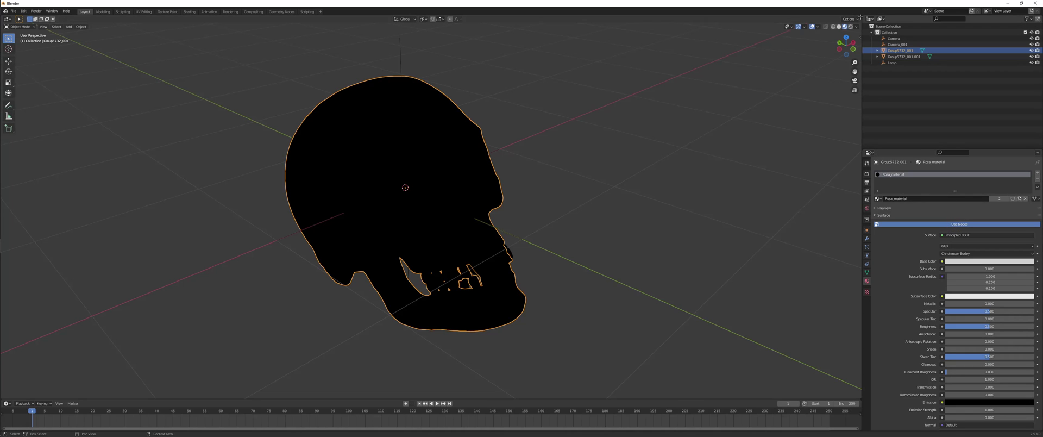
left_click_drag(859, 17, 480, 20)
left_click(481, 19)
left_click(502, 76)
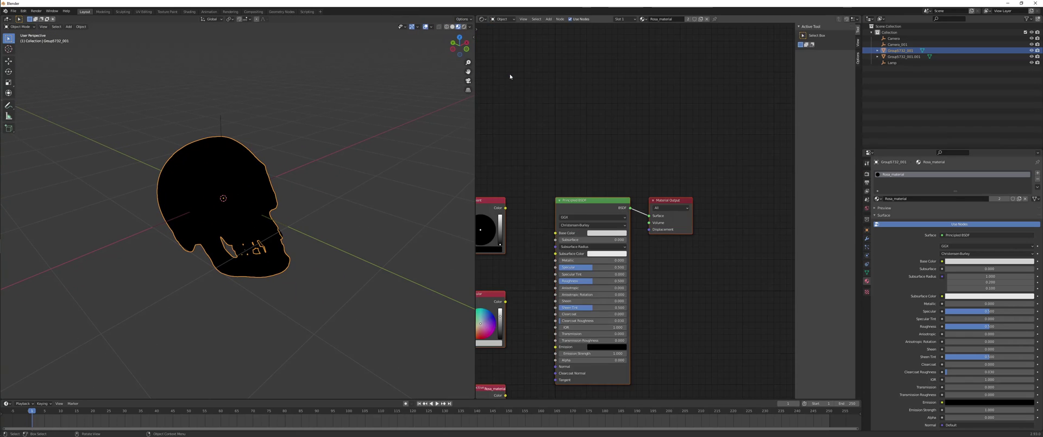
Step: Delete the unconnected Ambient, Specular and Reflective colour nodes from Rosa_material
middle_click_drag(579, 184, 638, 92)
scroll(638, 147, "up", 2)
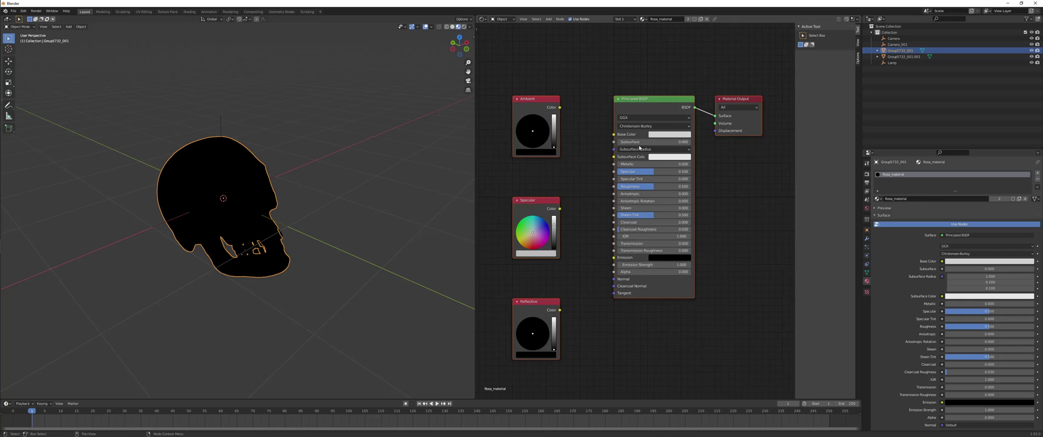
middle_click_drag(587, 169, 605, 147)
left_click(602, 133)
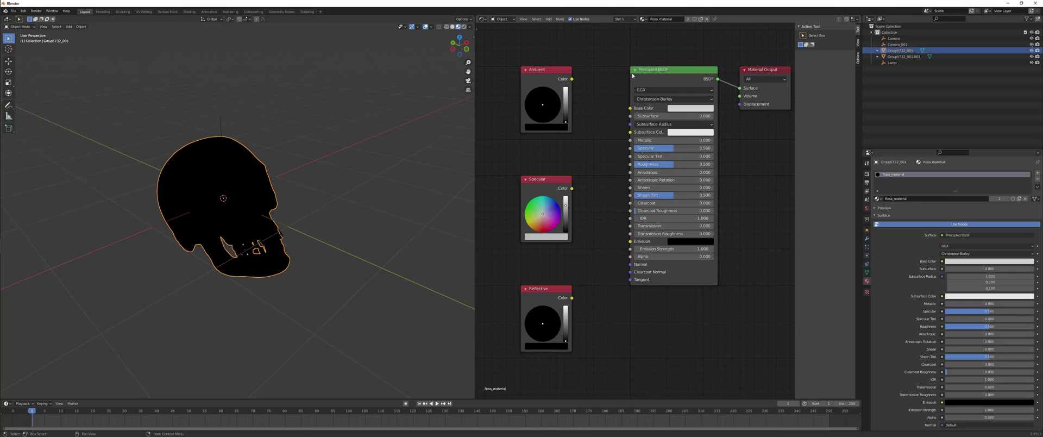
left_click(650, 77)
left_click(616, 108)
mouse_move(572, 79)
left_mouse_down()
mouse_move(629, 119)
mouse_move(578, 82)
left_mouse_up()
left_click_drag(500, 45, 592, 372)
key("Delete")
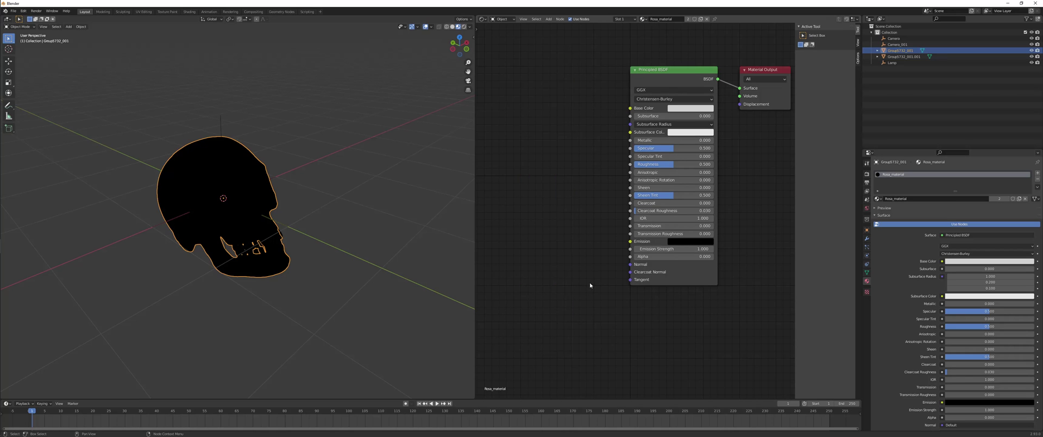
Step: Set the Principled BSDF Alpha of Rosa_material to 1.000 and check the skull in the viewport
scroll(307, 226, "up", 3)
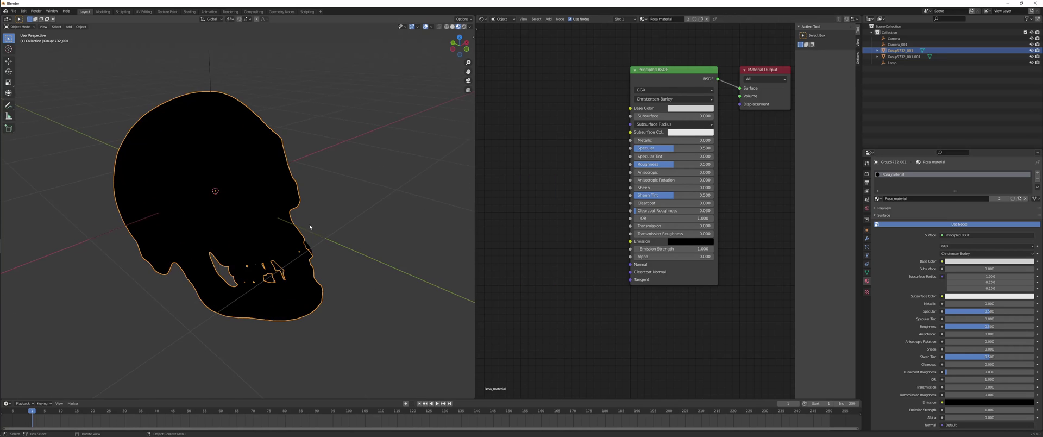
mouse_move(307, 225)
middle_mouse_down()
mouse_move(282, 235)
mouse_move(307, 221)
middle_mouse_up()
scroll(308, 220, "up", 2)
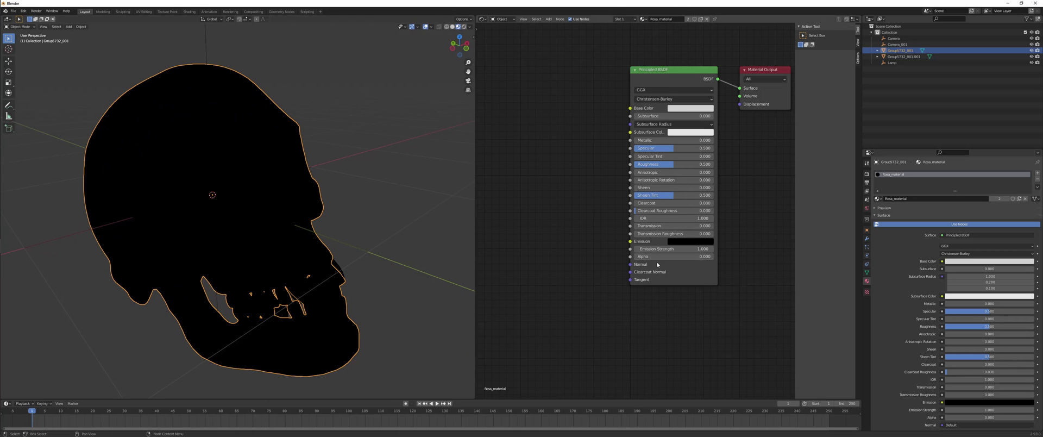
left_click_drag(670, 258, 750, 257)
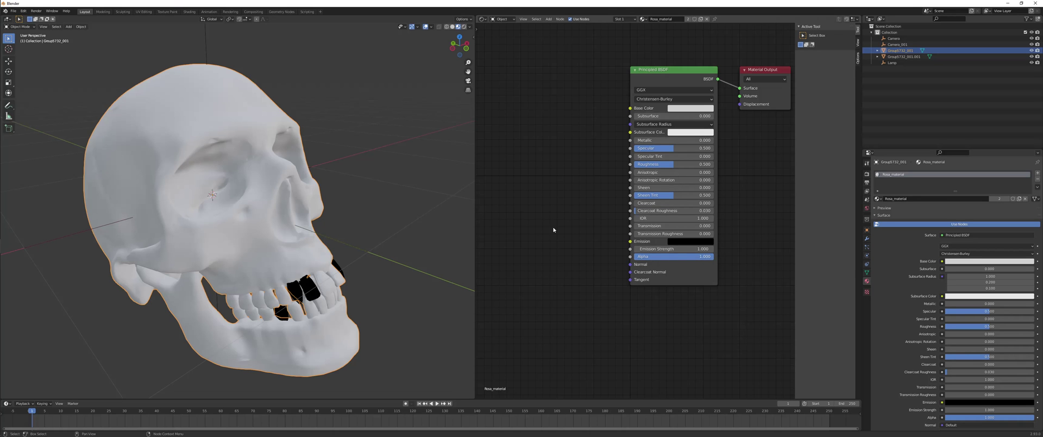
middle_click_drag(381, 239, 352, 242)
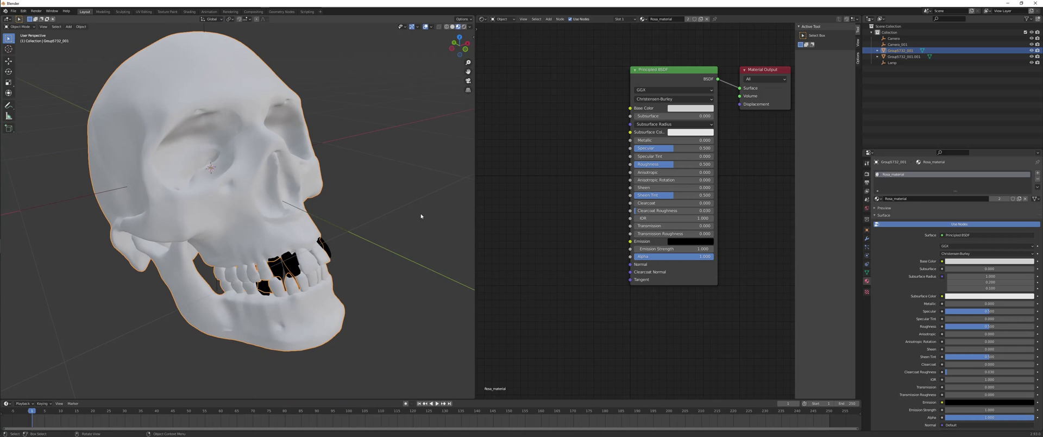
Step: Switch to the File Explorer window of the skull model and open its textures folder, placed beside the node graph
middle_click_drag(421, 216, 549, 186)
key("super+Tab")
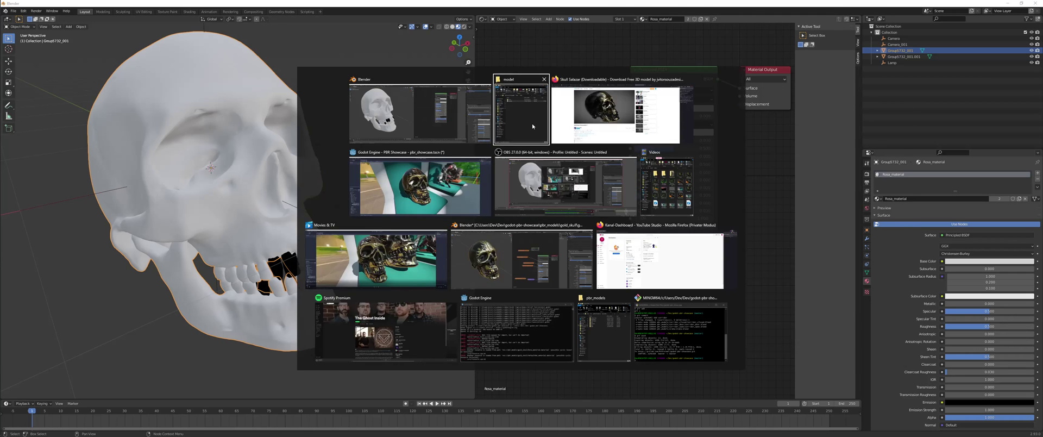
left_click(532, 123)
double_click(760, 169)
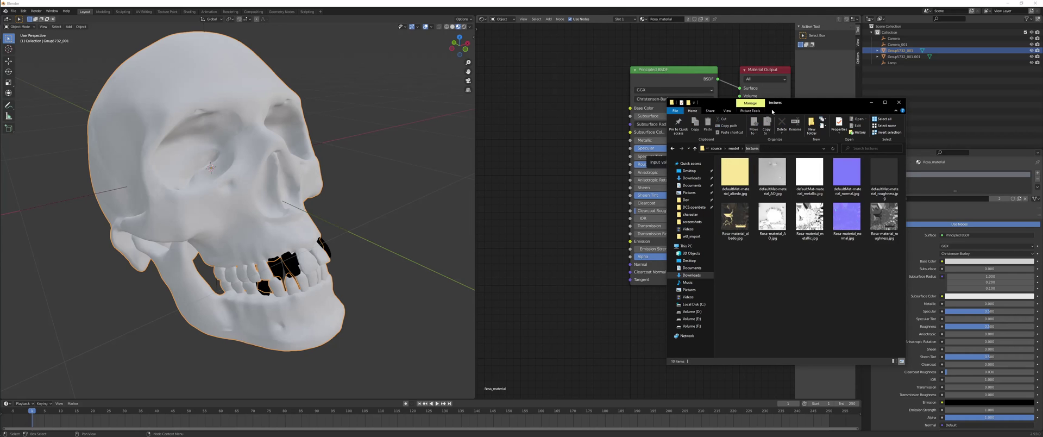
left_click_drag(771, 112, 808, 70)
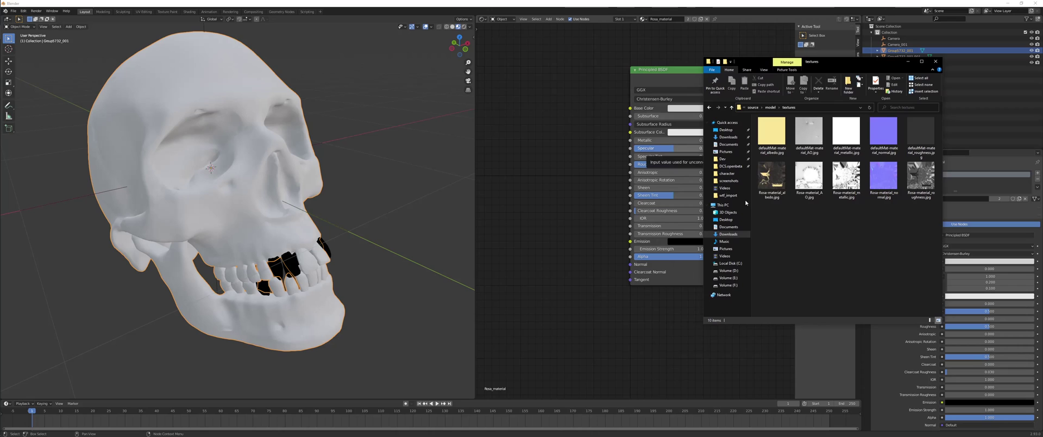
Step: Add Rosa-material_albedo.jpg to Rosa_material as an image texture and connect its Color to the Principled BSDF Base Color
left_click_drag(771, 177, 571, 122)
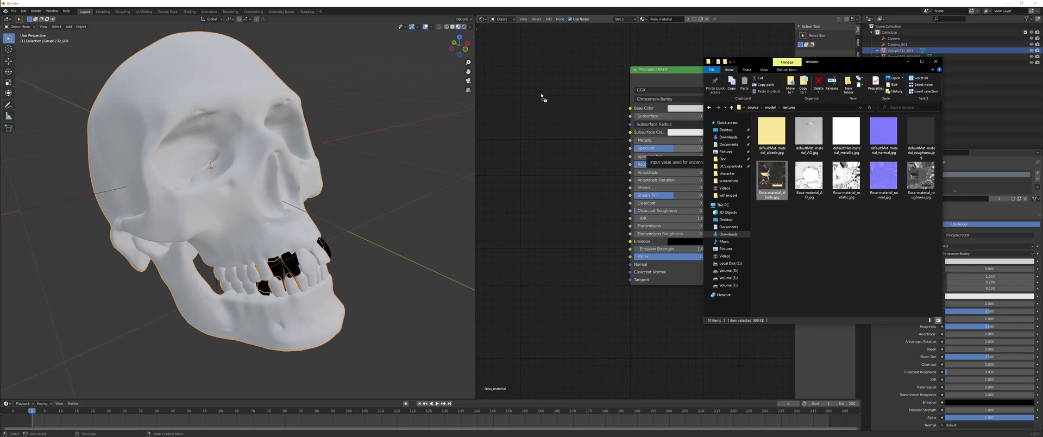
left_click_drag(541, 94, 522, 66)
left_click(566, 199)
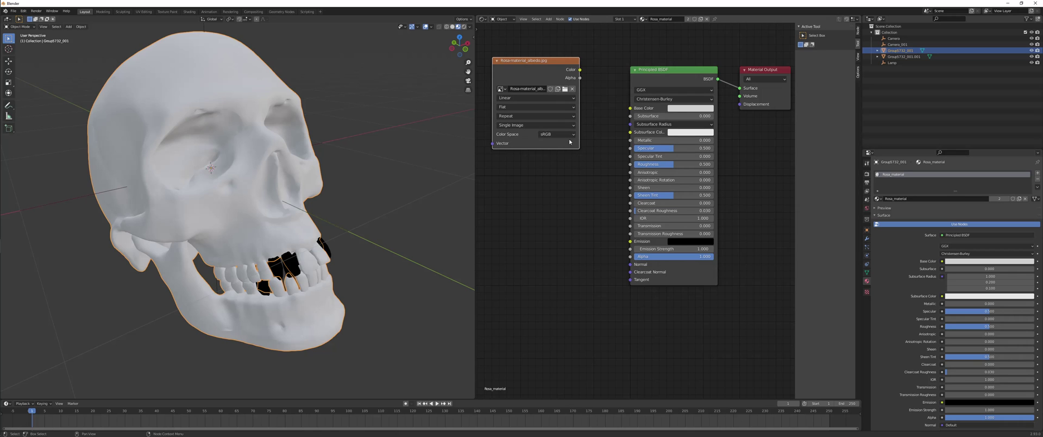
left_click_drag(580, 71, 630, 108)
mouse_move(384, 196)
middle_mouse_down()
mouse_move(343, 197)
mouse_move(388, 203)
middle_mouse_up()
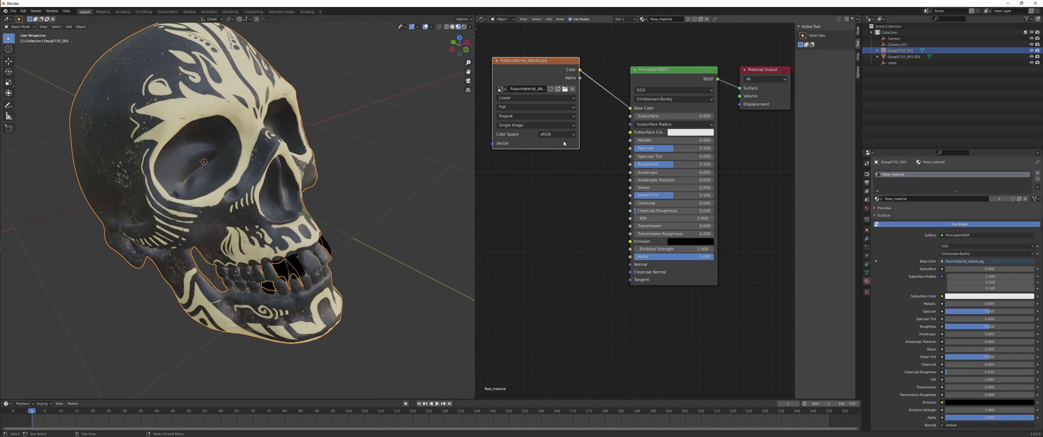
Step: Add Rosa-material_metallic.jpg as an image texture, set its color space to Non-Color and connect its Color to Metallic
key("alt+Tab")
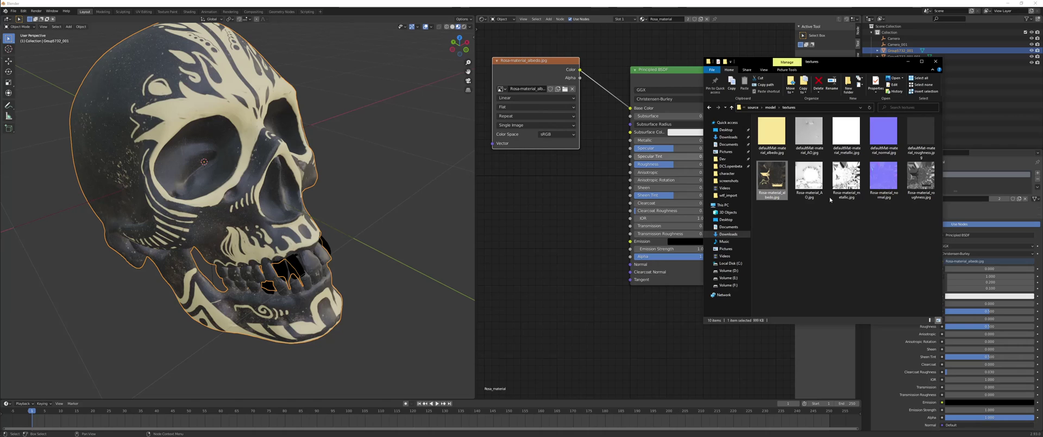
left_click(845, 177)
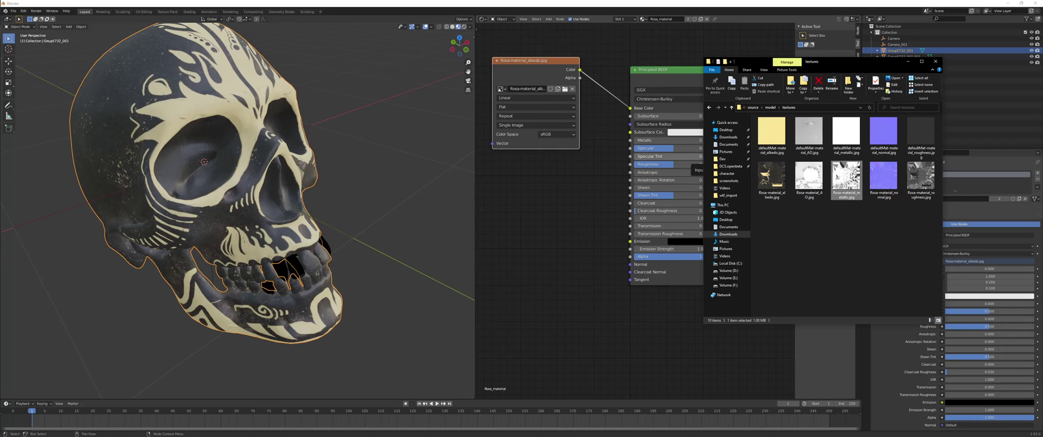
left_click_drag(850, 175, 547, 167)
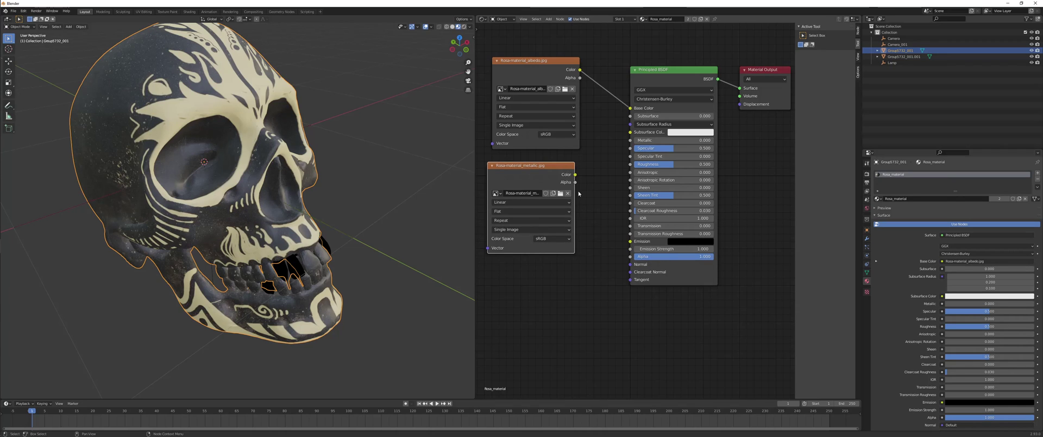
left_click(563, 238)
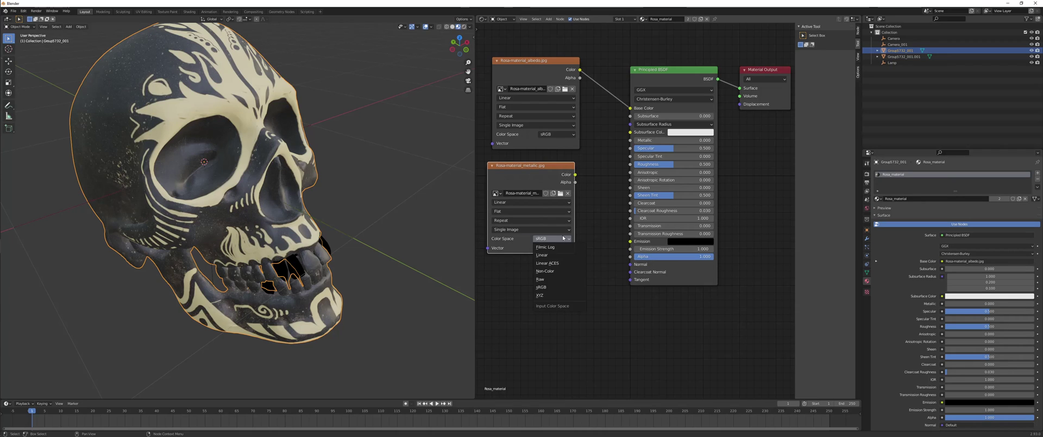
left_click(560, 272)
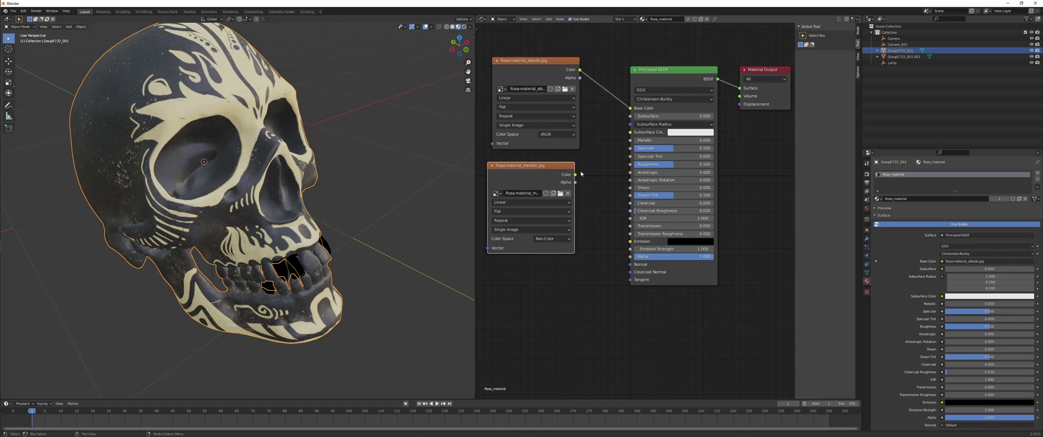
mouse_move(575, 175)
left_mouse_down()
mouse_move(619, 146)
mouse_move(593, 155)
mouse_move(629, 146)
left_mouse_up()
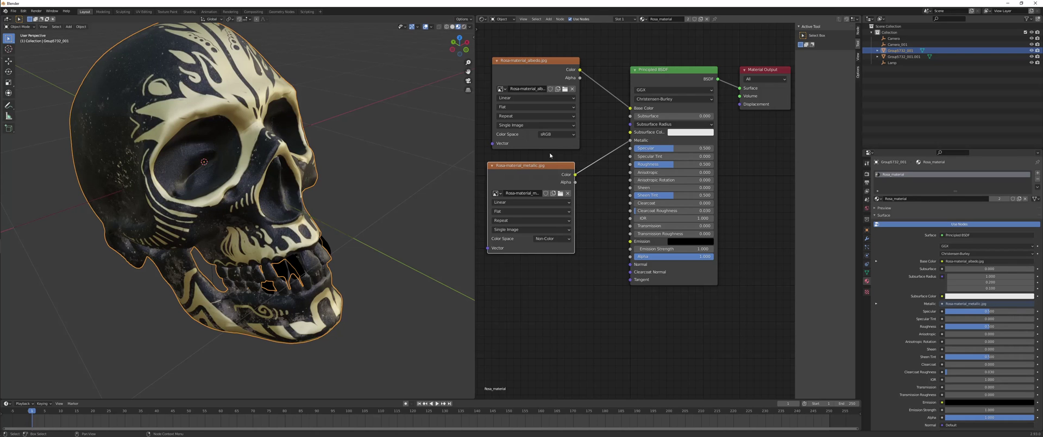
mouse_move(380, 189)
middle_mouse_down()
mouse_move(332, 177)
mouse_move(365, 179)
middle_mouse_up()
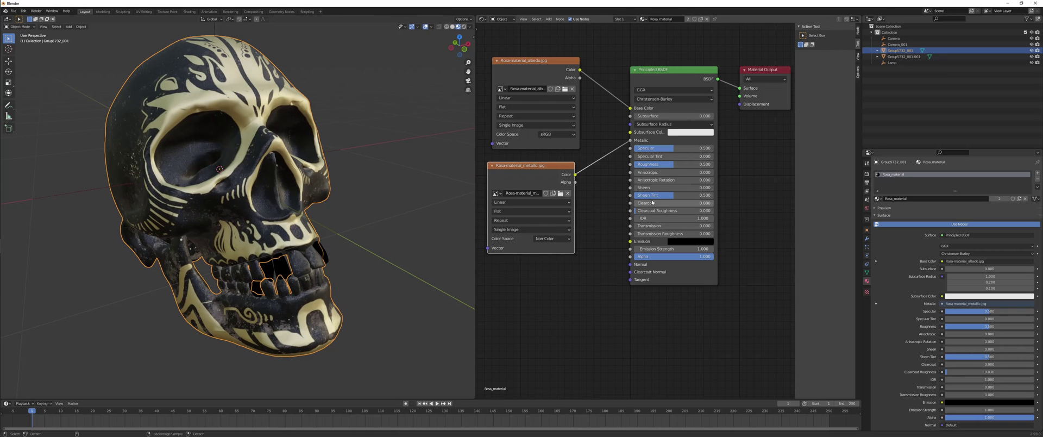
Step: Switch to the Blender window with gold_skull.blend and check the settings of the albedo texture node in Rosa_material
key("alt+Tab")
left_click_drag(789, 242, 886, 223)
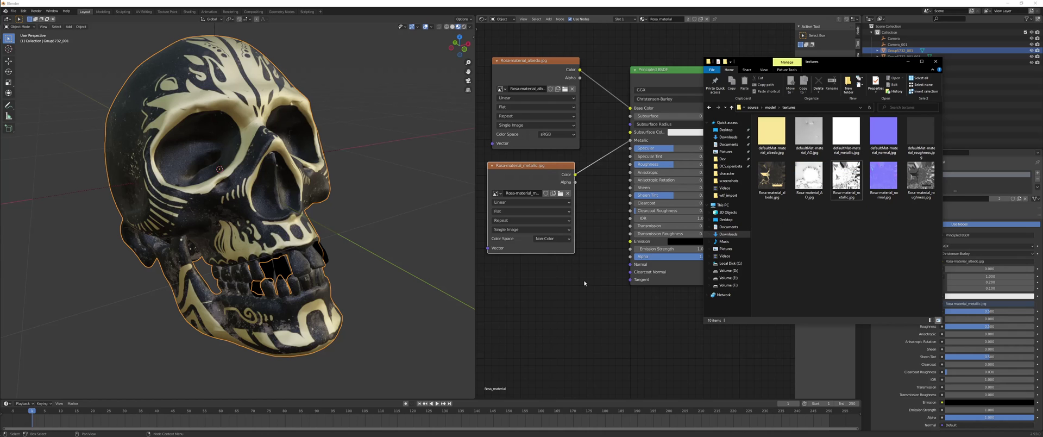
key("alt+Tab")
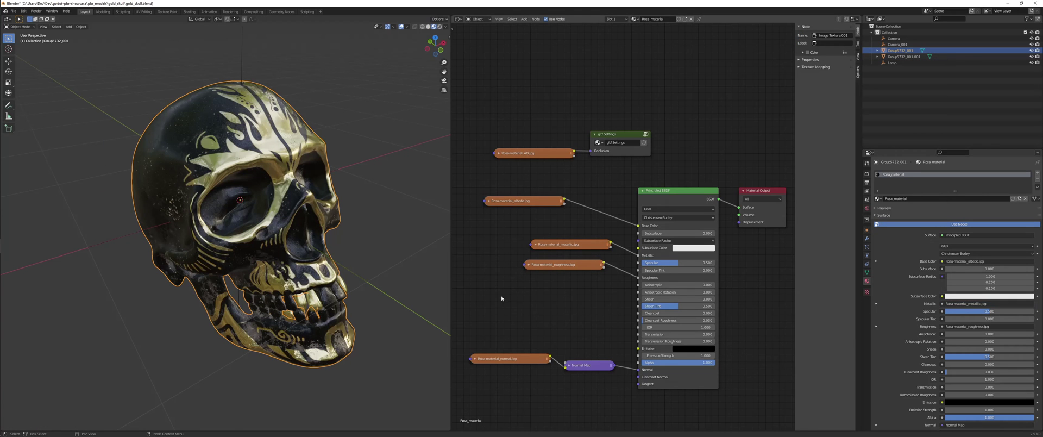
middle_click_drag(518, 283, 518, 245)
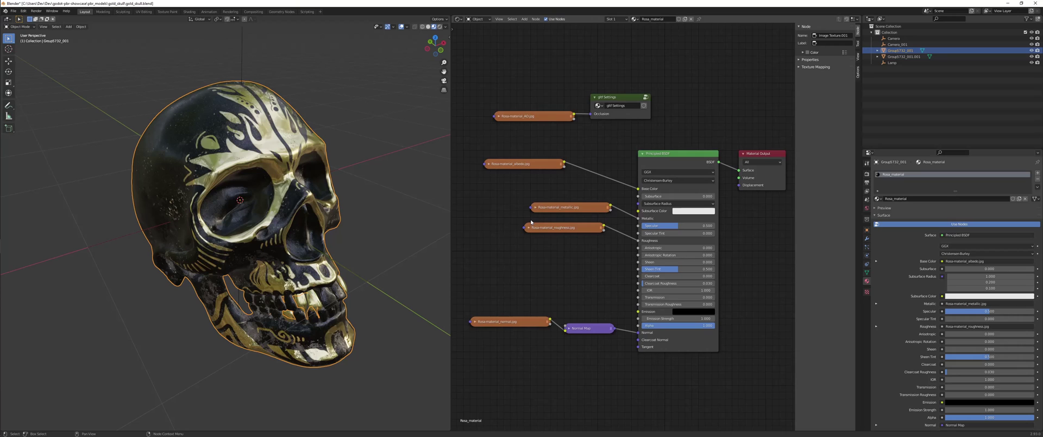
left_click(488, 164)
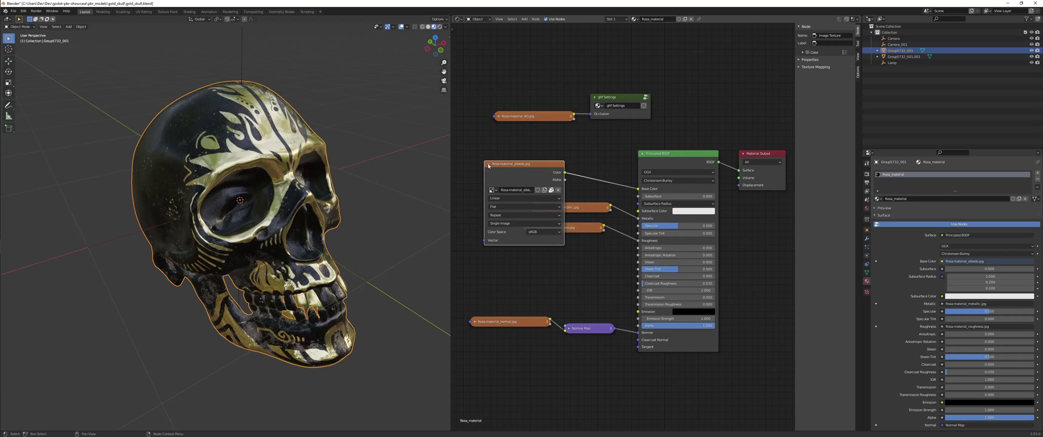
left_click(488, 164)
Step: Set the color space of the Rosa-material_roughness.jpg texture node to Non-Color and collapse the node again
left_click(528, 227)
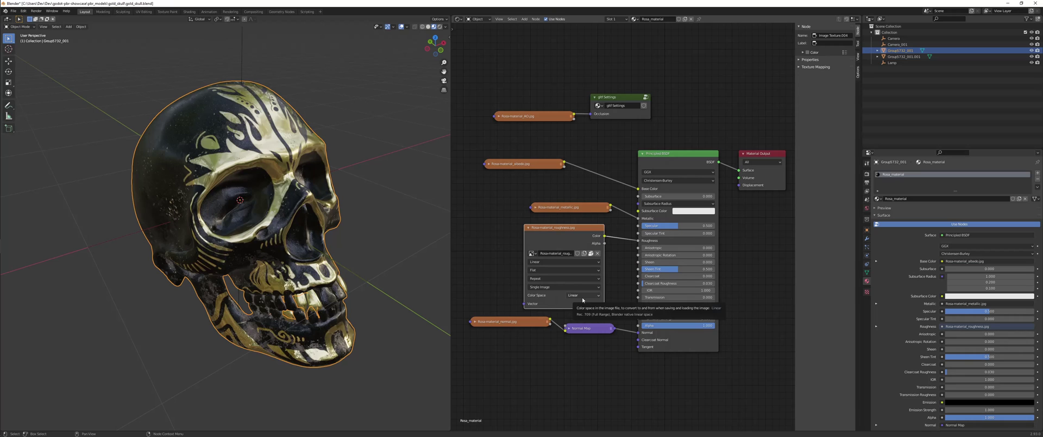
left_click(583, 297)
left_click(585, 325)
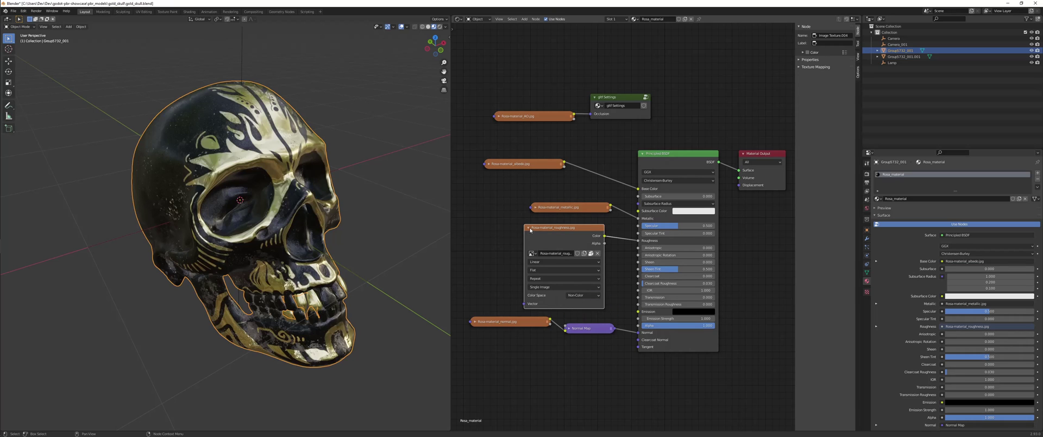
left_click(529, 228)
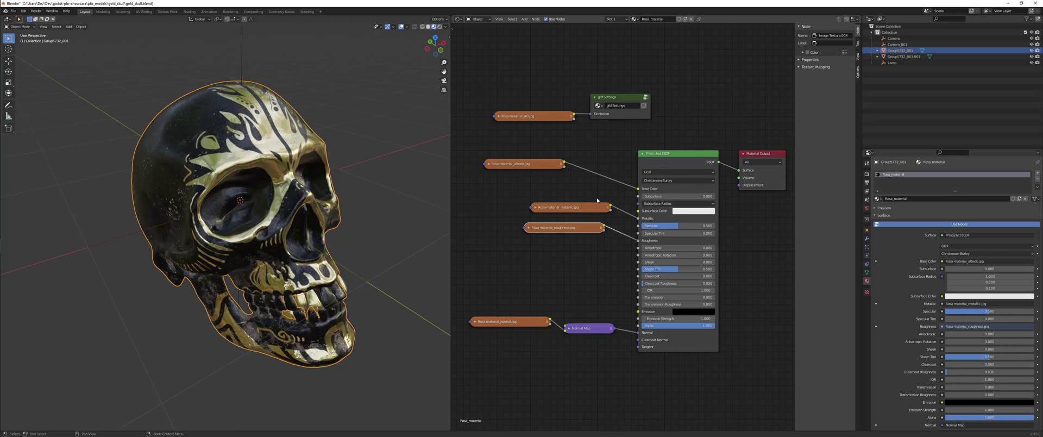
Step: Check the settings of the Normal Map node between the normal texture and the Principled BSDF
middle_click_drag(602, 268, 603, 217)
scroll(552, 301, "up", 2)
middle_click_drag(530, 316, 552, 301)
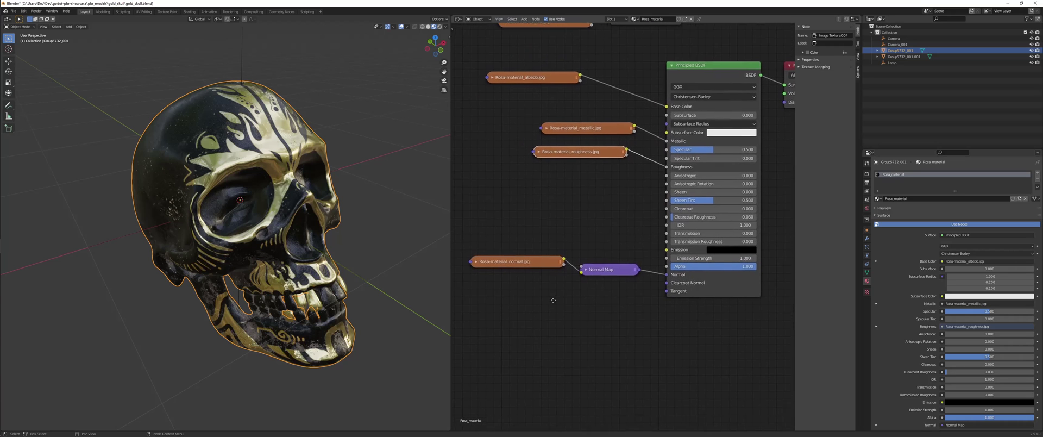
left_click(585, 269)
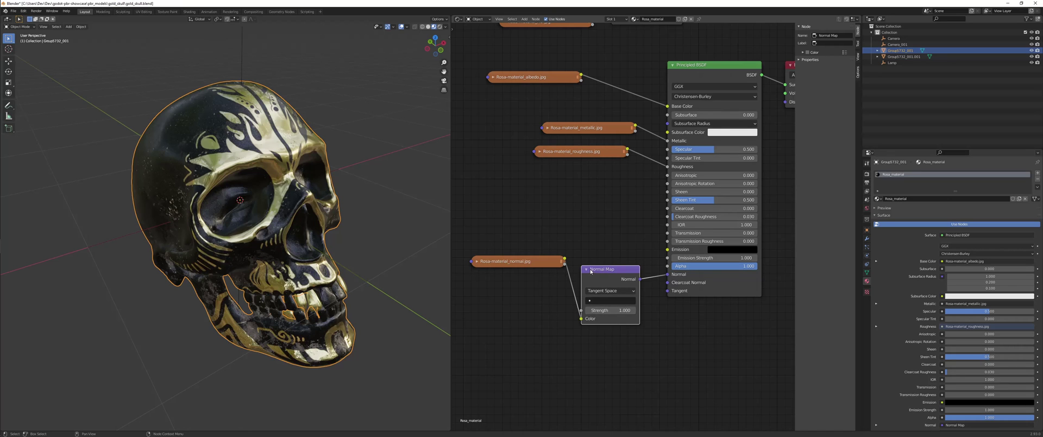
left_click(590, 270)
left_click(599, 226)
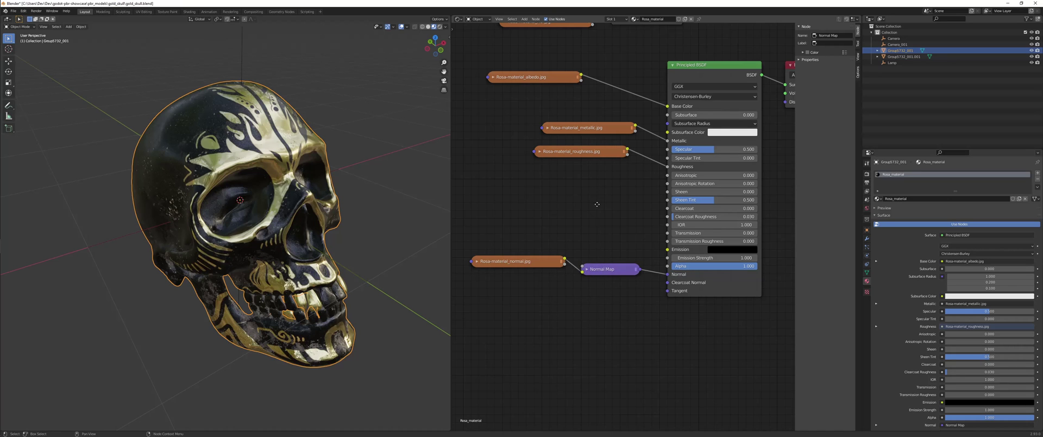
Step: Delete the glTF Settings group node attached to the Rosa-material_AO.jpg texture
middle_click_drag(597, 204, 594, 278)
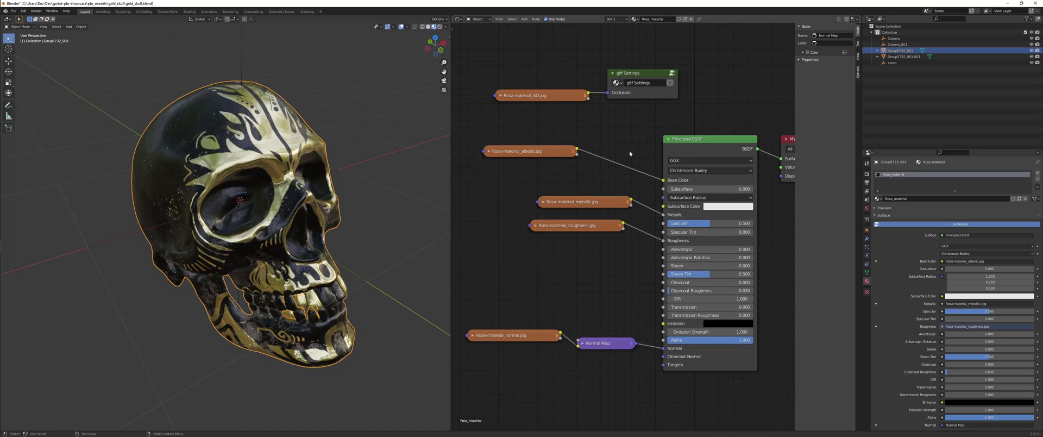
left_click(539, 97)
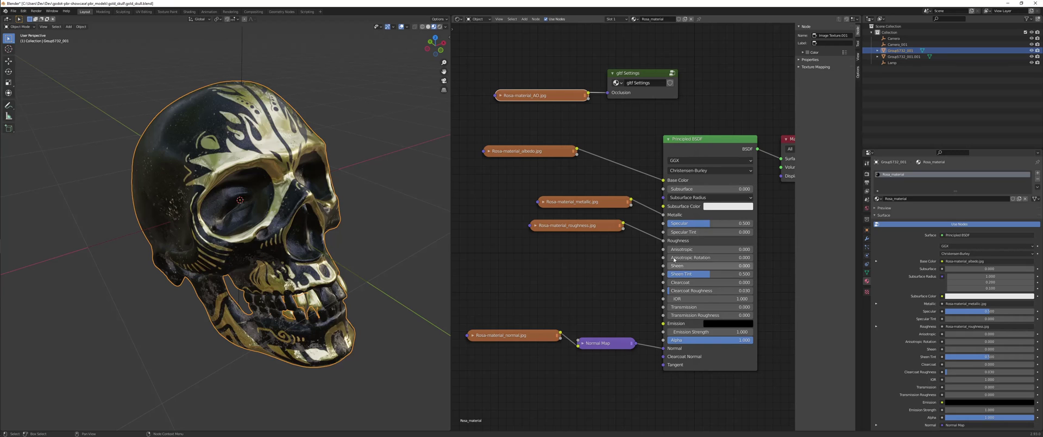
scroll(624, 137, "down", 2)
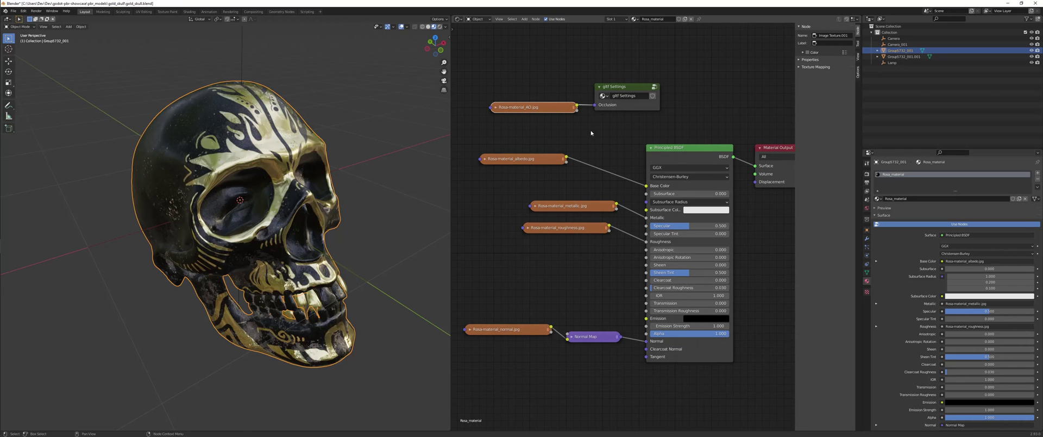
left_click(592, 151)
left_click(627, 91)
middle_click_drag(607, 141, 615, 186)
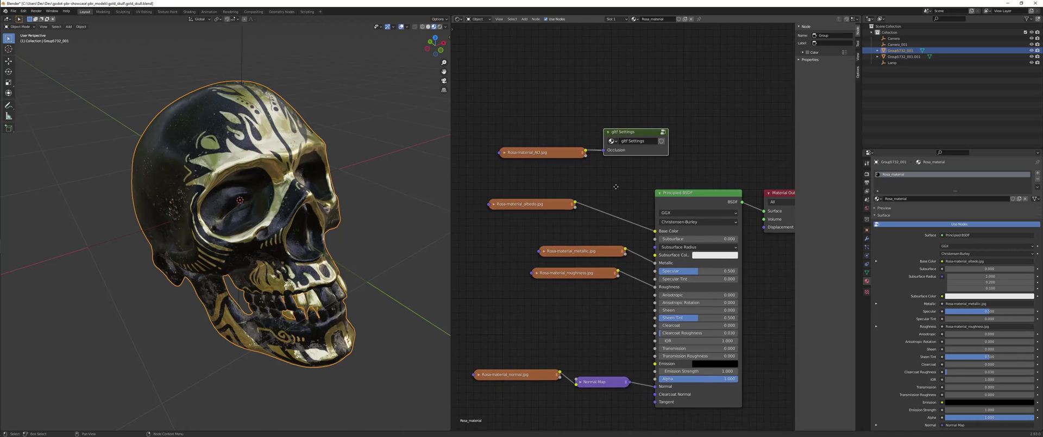
key("Delete")
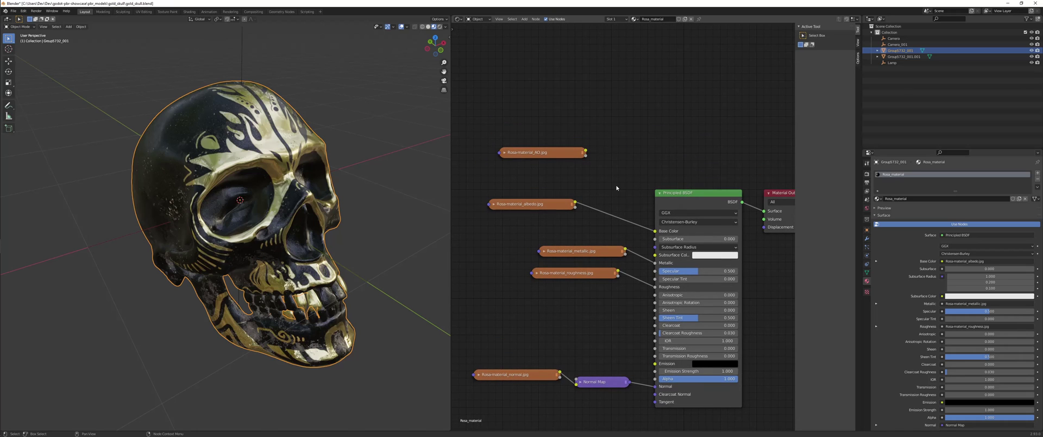
Step: Add an empty Image Texture node above the Principled BSDF, beside the AO texture node
key("F3")
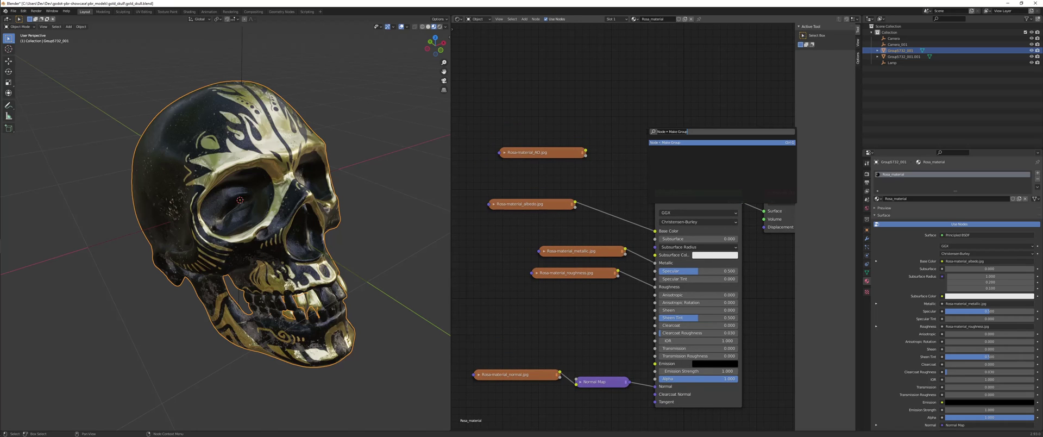
type("imag")
key("BackSpace")
key("BackSpace")
key("BackSpace")
key("BackSpace")
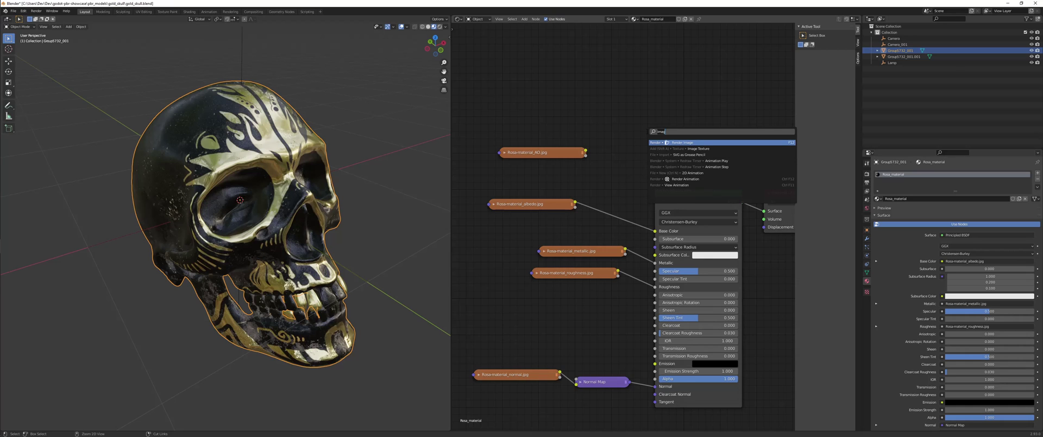
type("im")
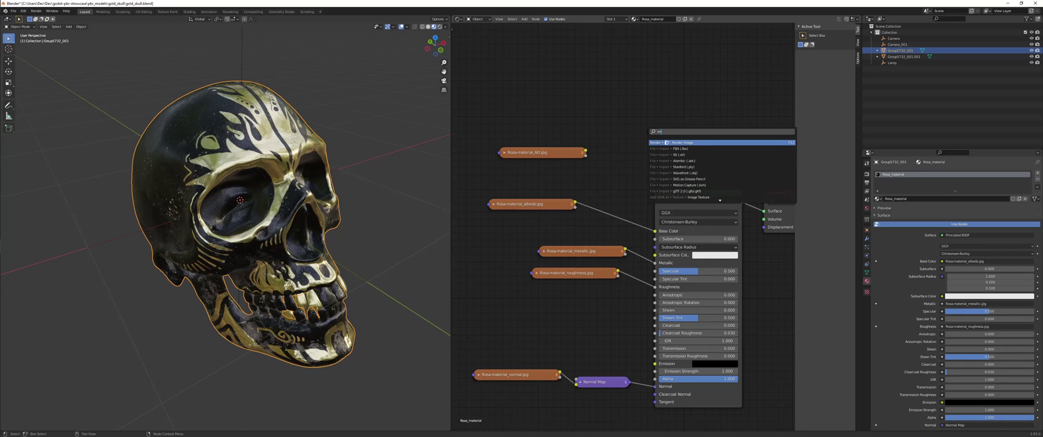
type("ag")
key("Down")
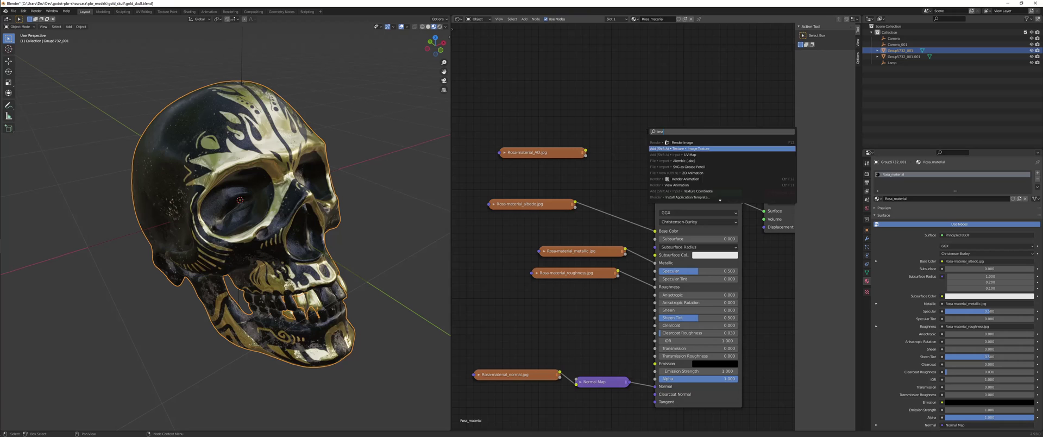
key("Return")
left_click(628, 97)
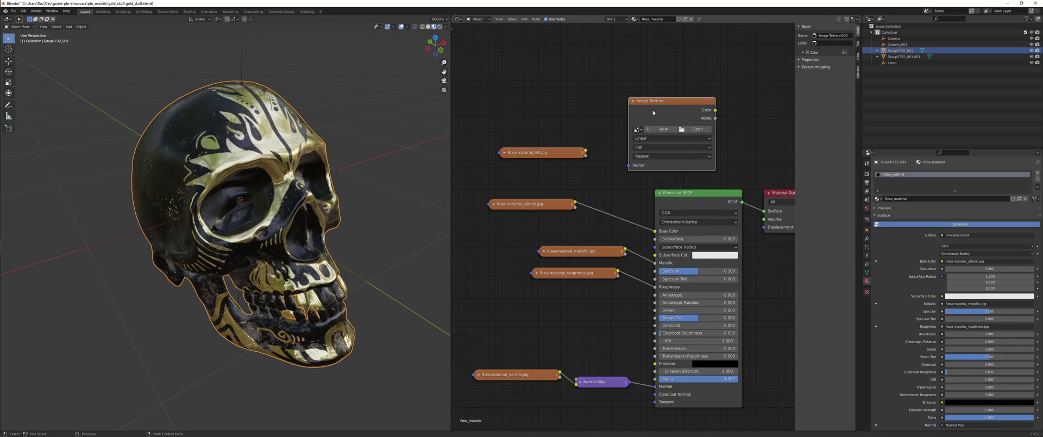
Step: Make a node group from the new empty Image Texture node
key("F3")
type("make")
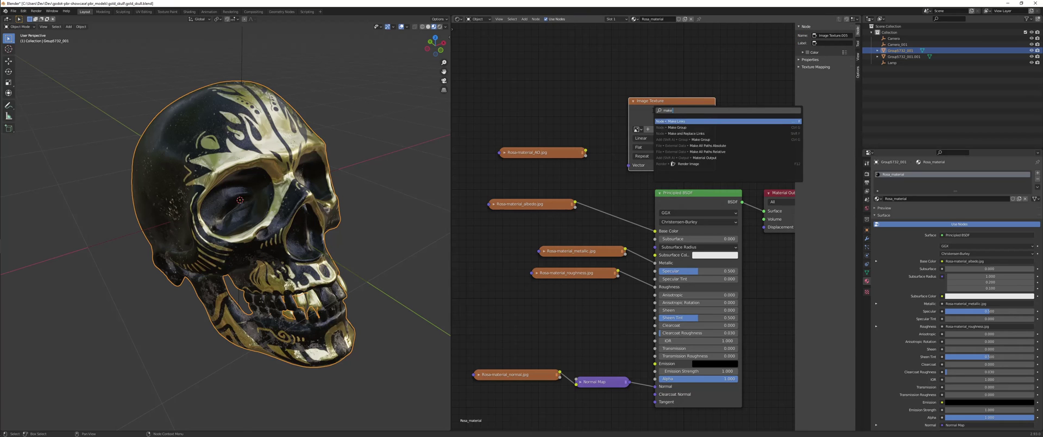
type(" g")
key("Return")
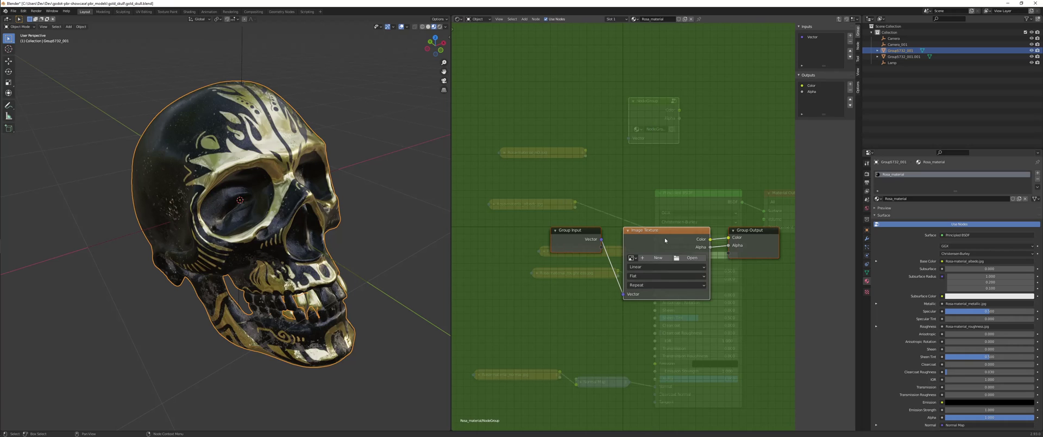
Step: Delete the Image Texture node inside the node group and rename the group's Vector input to Occlusion
left_click_drag(663, 239, 663, 216)
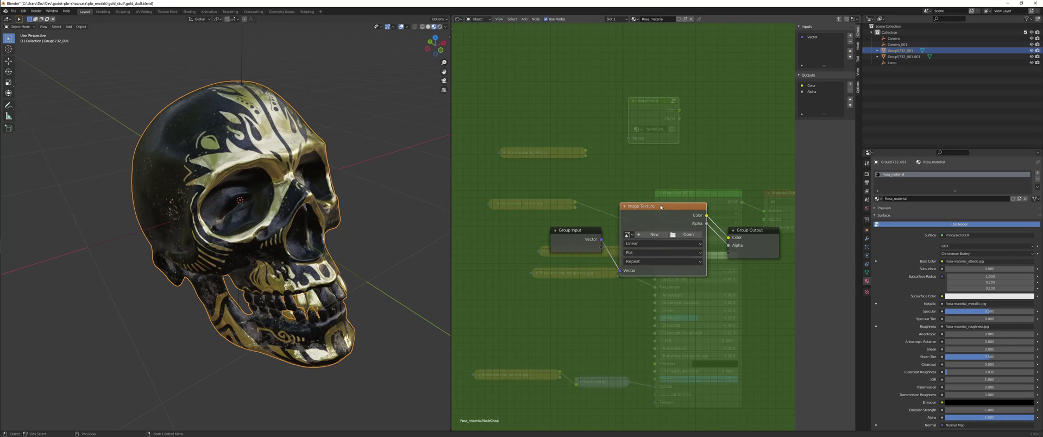
key("x")
left_click(579, 243)
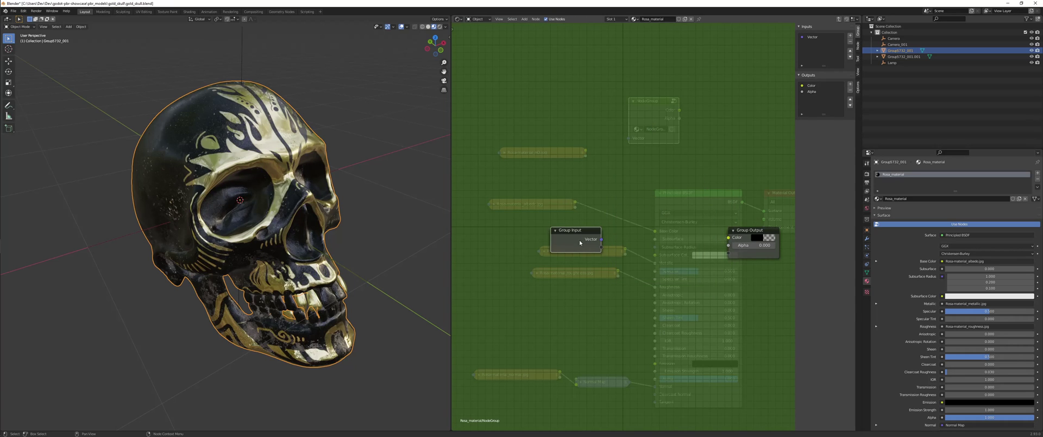
double_click(812, 37)
type("O")
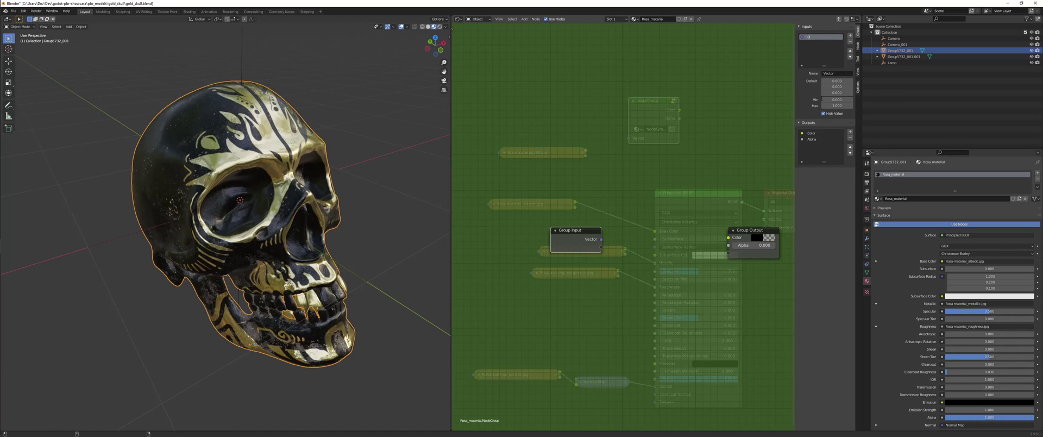
type("cclusion")
key("Return")
Step: Remove the group's Color and Alpha outputs and connect the Rosa-material_AO.jpg texture to its Occlusion input in the main node tree
left_click(851, 138)
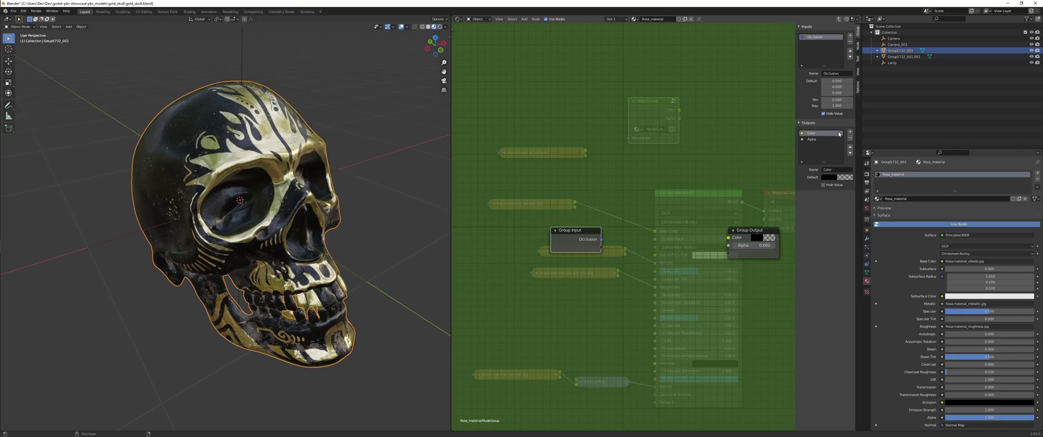
left_click(850, 138)
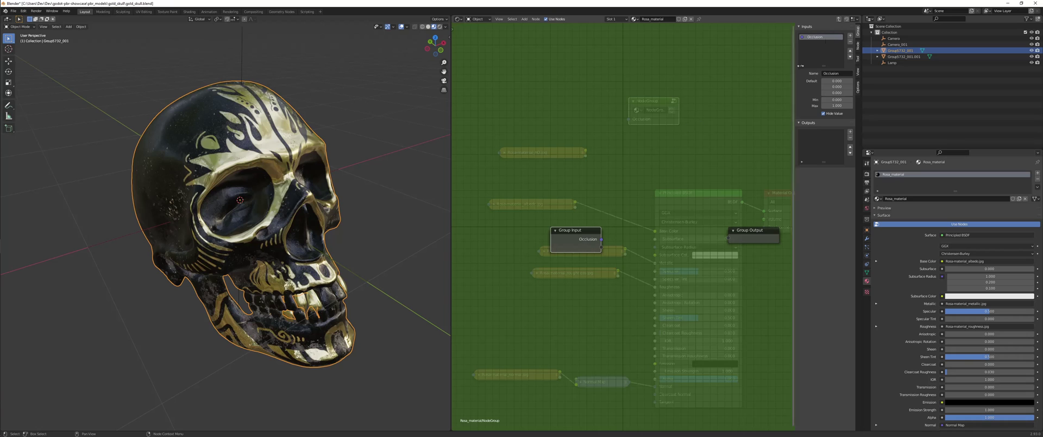
left_click(838, 19)
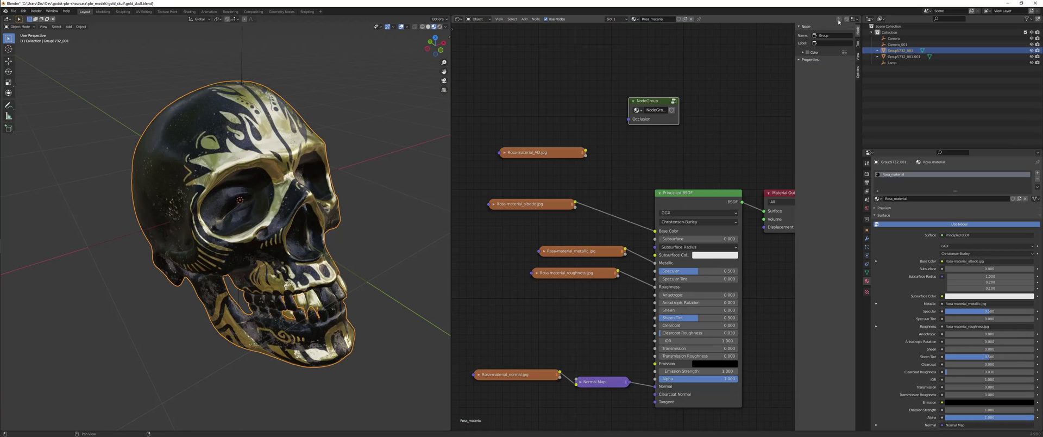
left_click_drag(585, 151, 710, 133)
Step: Rename the node group to gltf Settings and save the Blender file
double_click(670, 139)
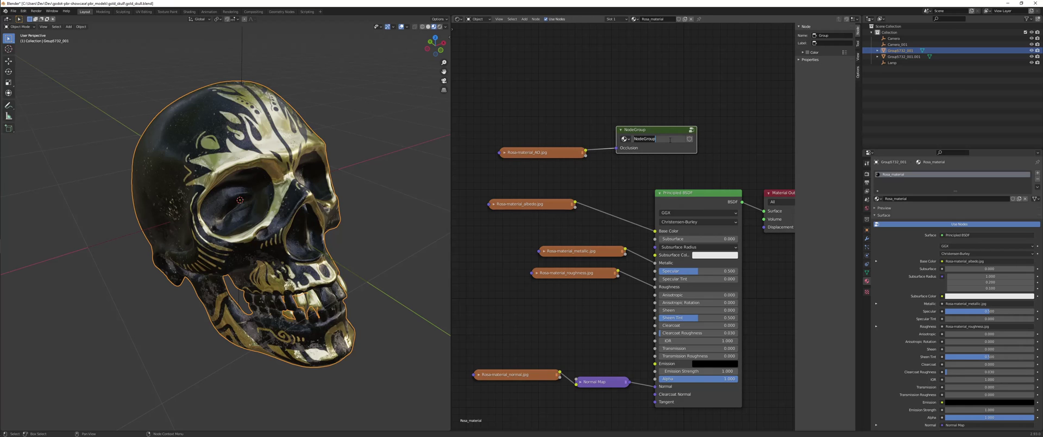
type("gltf Settings")
key("Return")
left_click(663, 112)
key("ctrl+s")
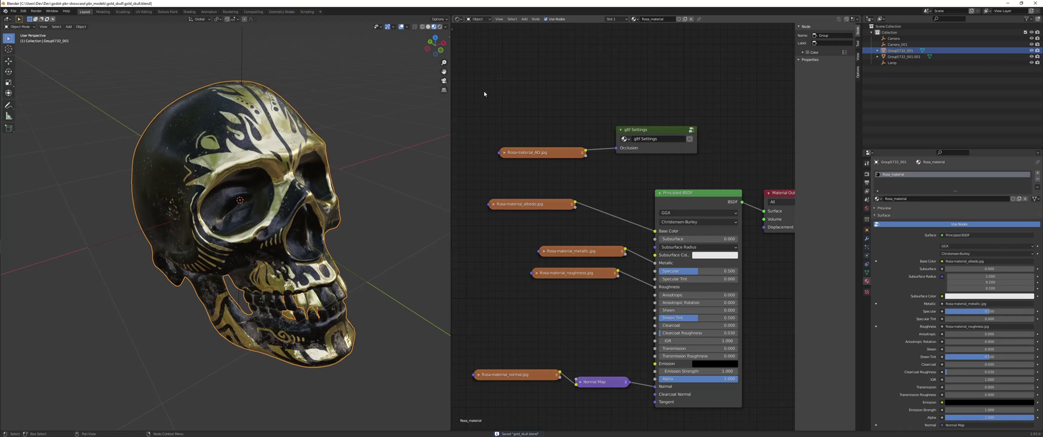
mouse_move(475, 92)
left_mouse_down()
mouse_move(682, 179)
mouse_move(711, 179)
left_mouse_up()
left_click(682, 93)
left_click(554, 155)
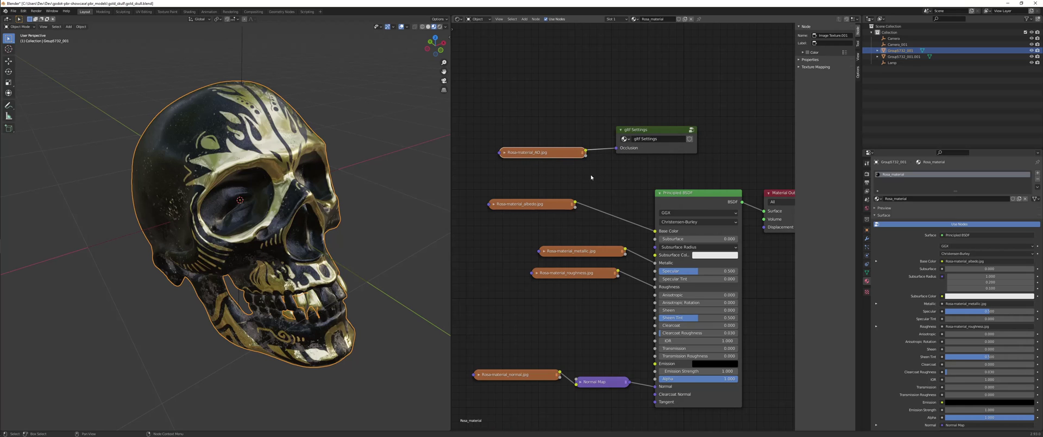
middle_click_drag(601, 183, 574, 153)
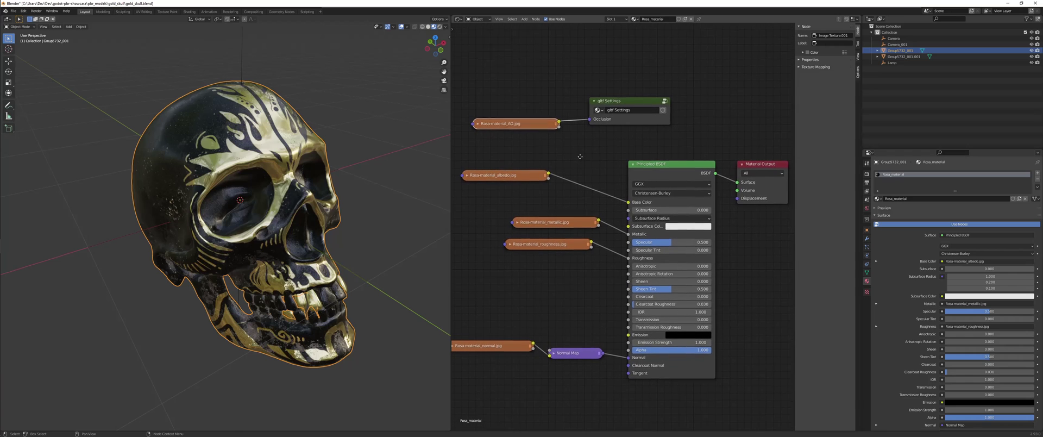
left_click(655, 176)
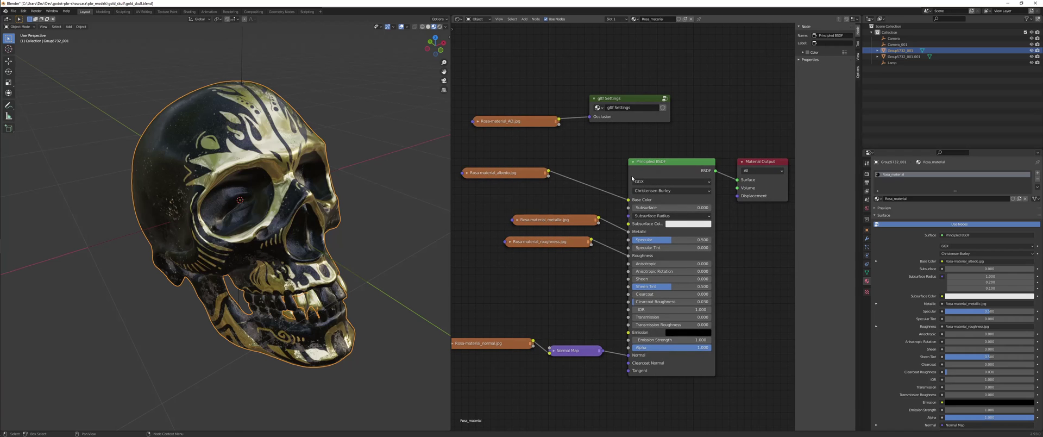
scroll(578, 249, "down", 2)
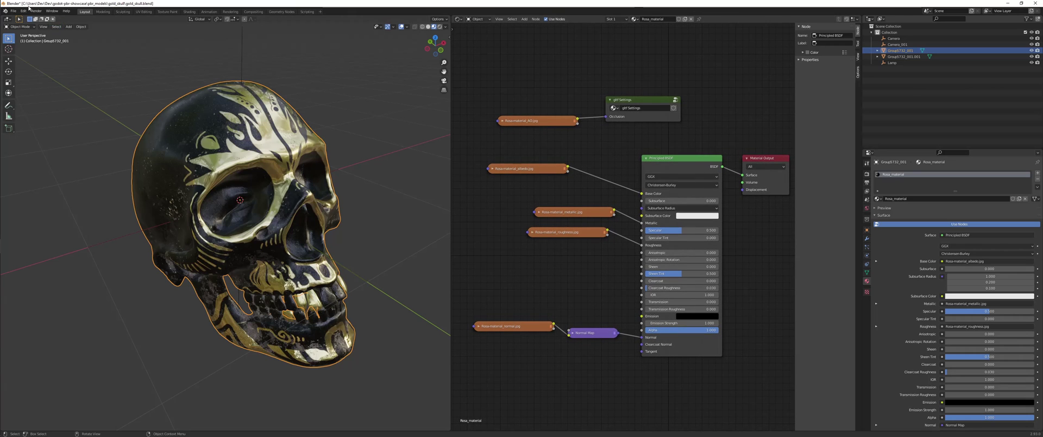
Step: Export the skull as glTF 2.0 in the glTF Embedded format, overwriting gold_skull.gltf in the gold_skull folder
left_click(13, 10)
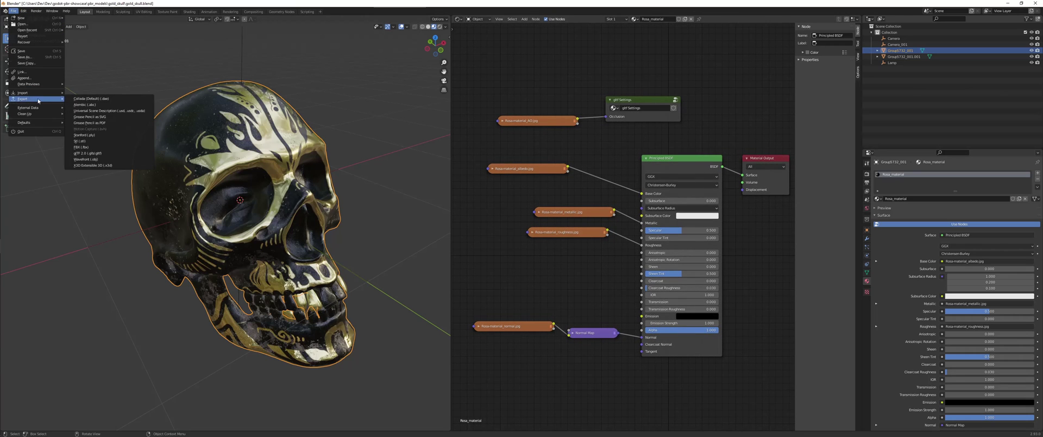
key("Escape")
left_click(13, 11)
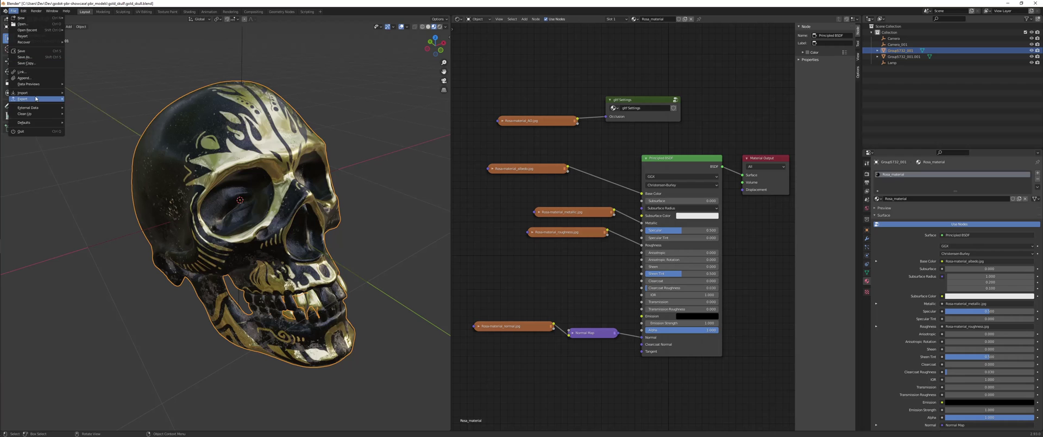
mouse_move(33, 99)
left_click(87, 153)
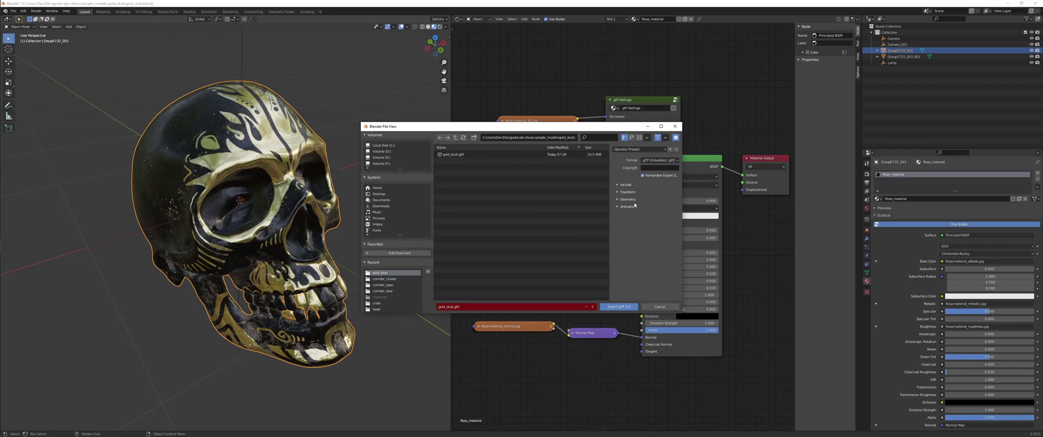
left_click(659, 161)
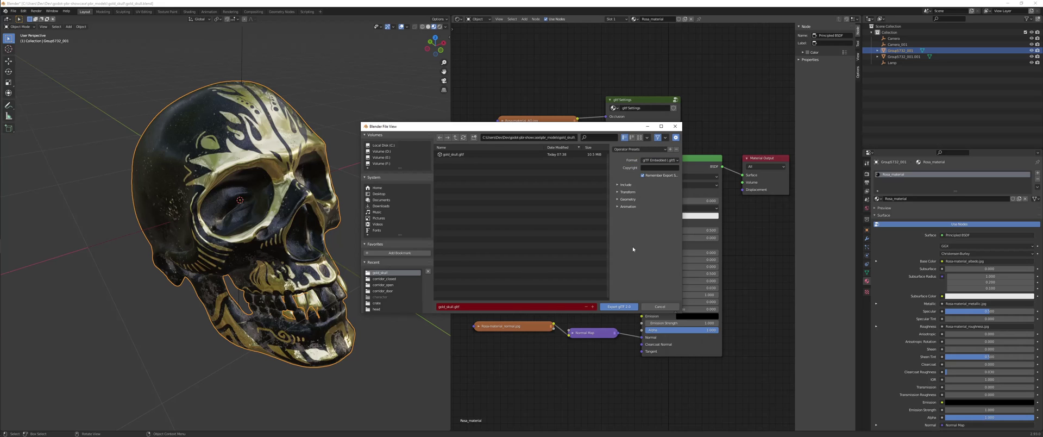
left_click(620, 306)
Step: Switch to Godot, show the gold_skull folder in the file manager, and check the details of gold_skull.gltf and gold_skull.blend
key("alt+Tab")
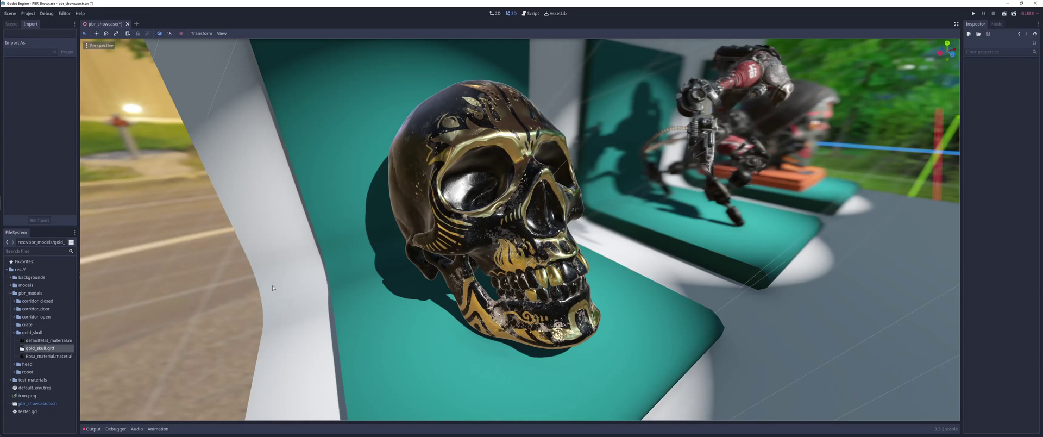
right_click(38, 332)
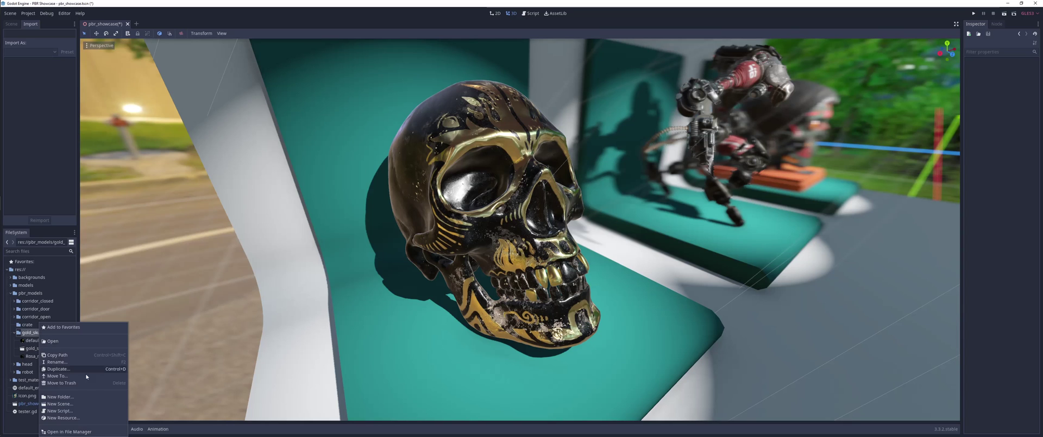
left_click(77, 431)
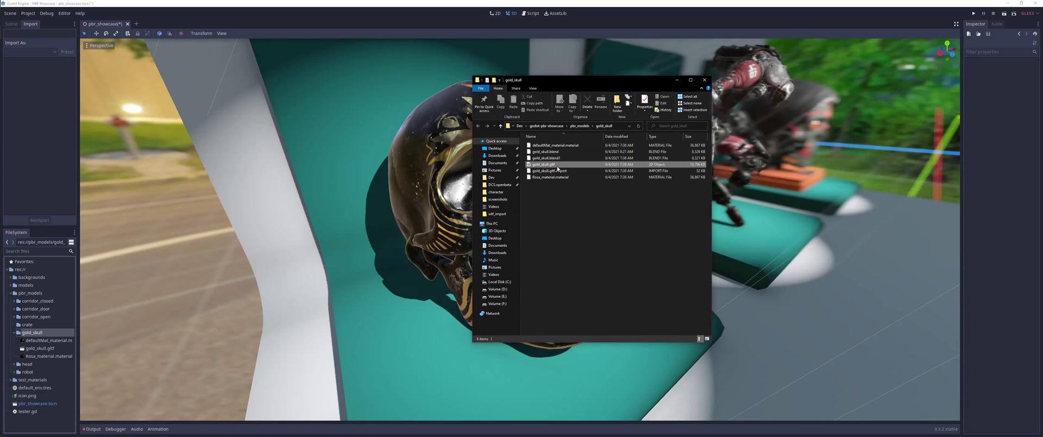
left_click(558, 165)
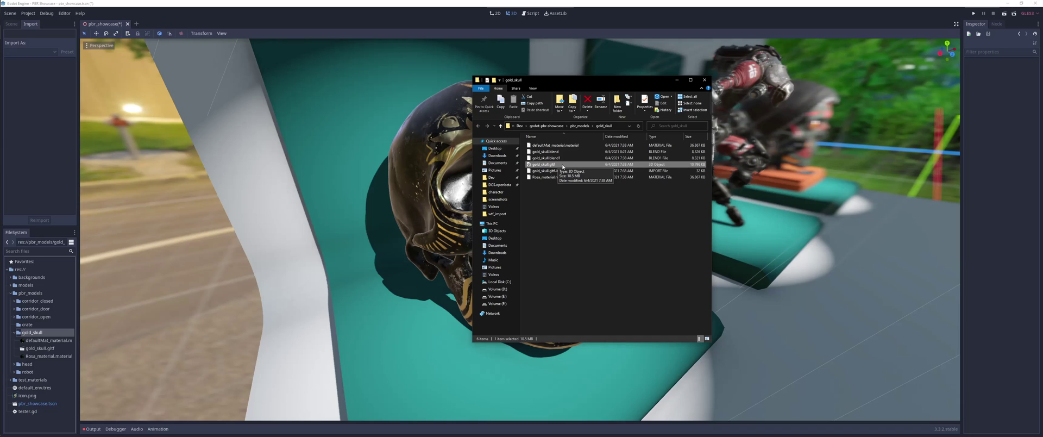
left_click(559, 153)
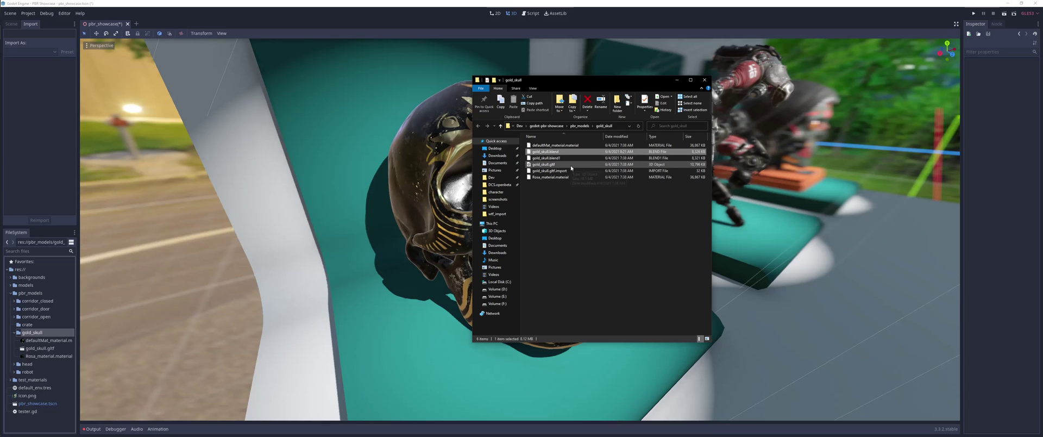
left_click(554, 165)
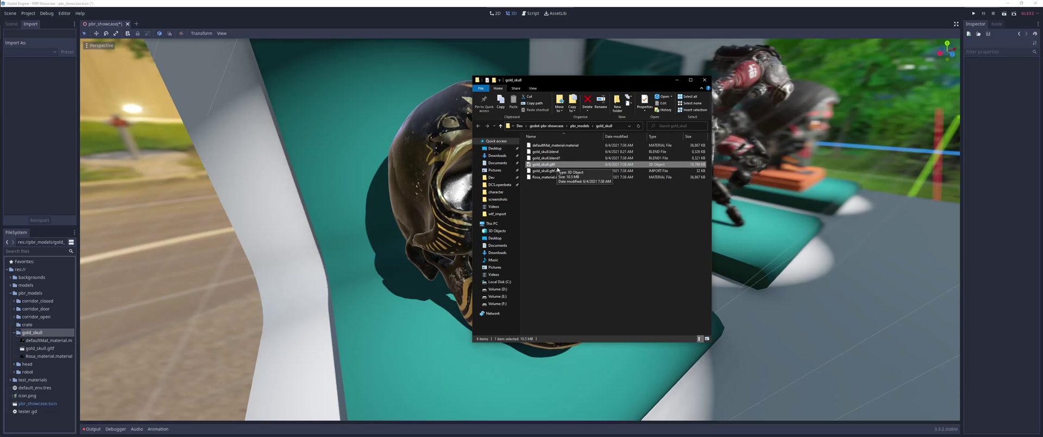
left_click(676, 80)
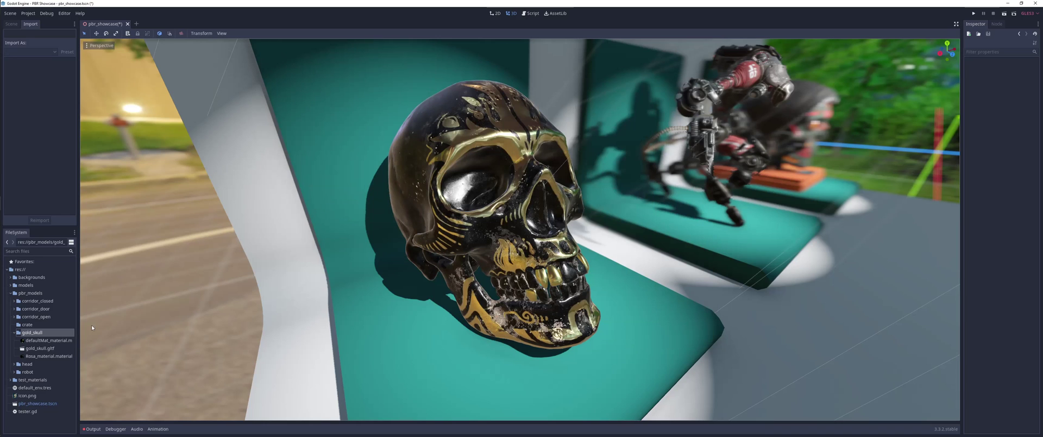
Step: Inspect the Albedo, Metallic, Roughness and Ambient Occlusion settings of Rosa_material.material in Godot
left_click(48, 356)
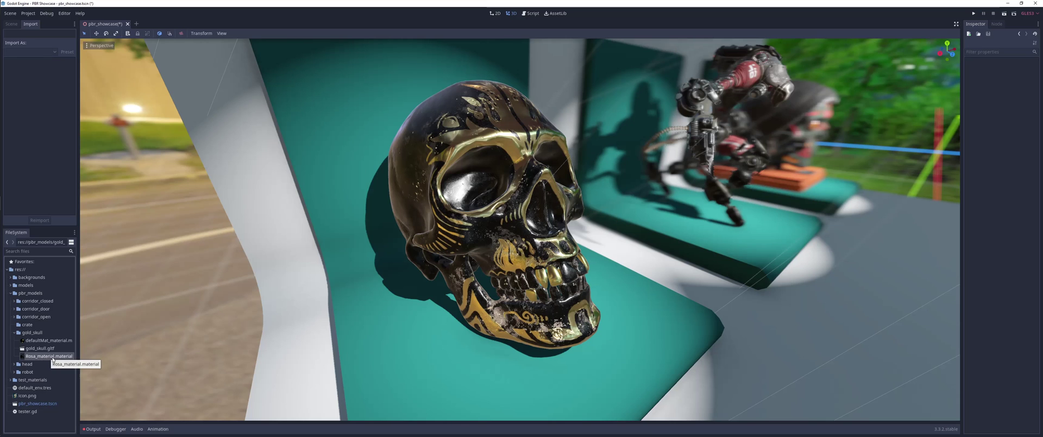
key("alt+Tab")
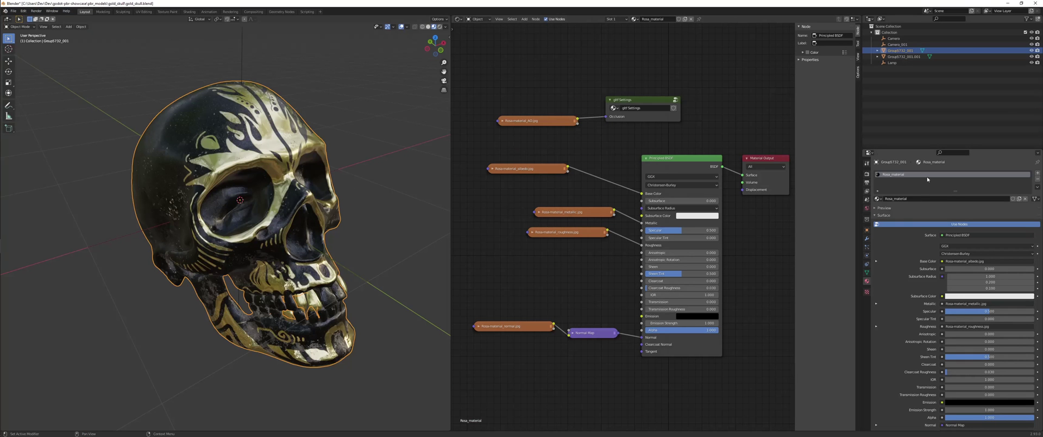
key("alt+Tab")
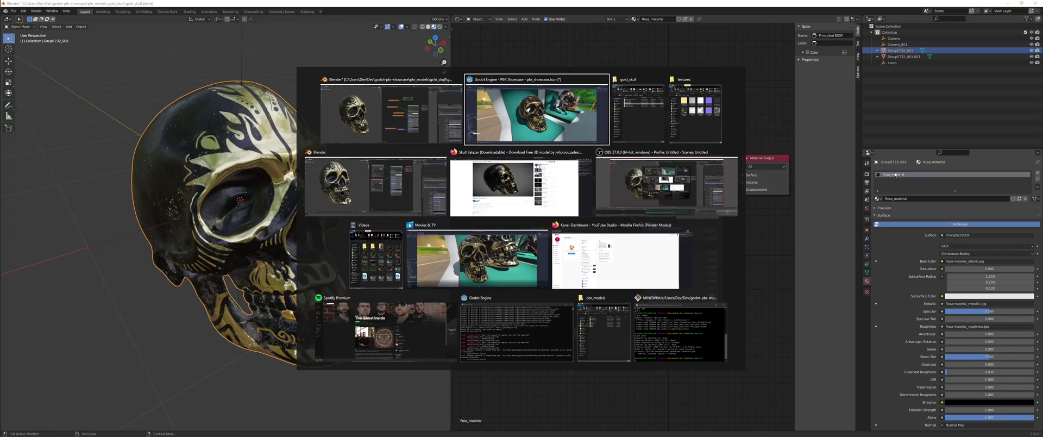
left_click(53, 356)
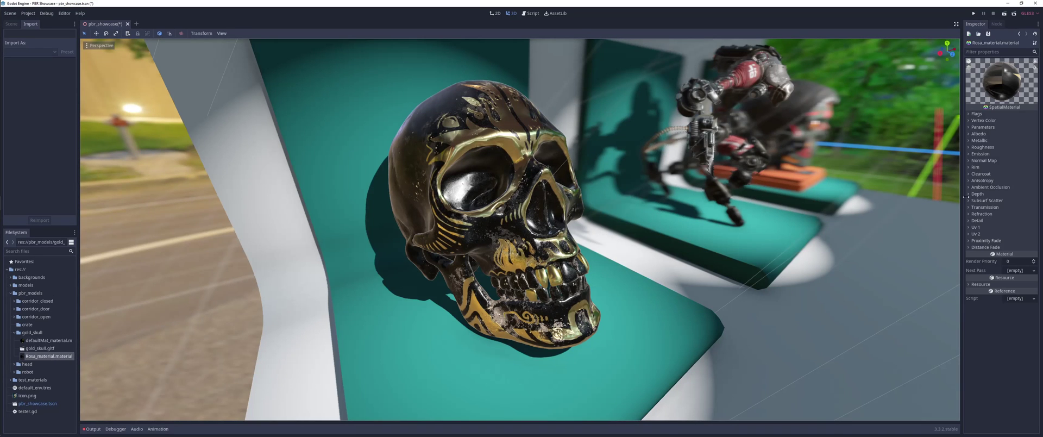
left_click(979, 134)
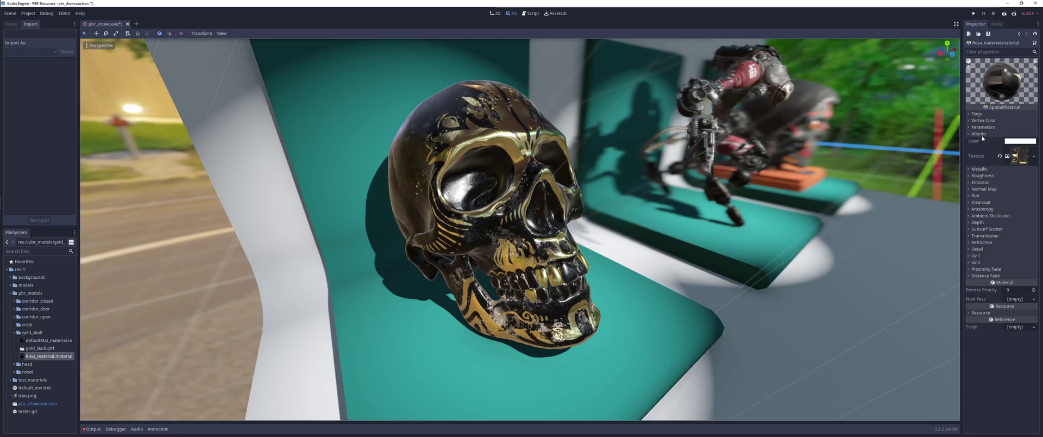
left_click(979, 169)
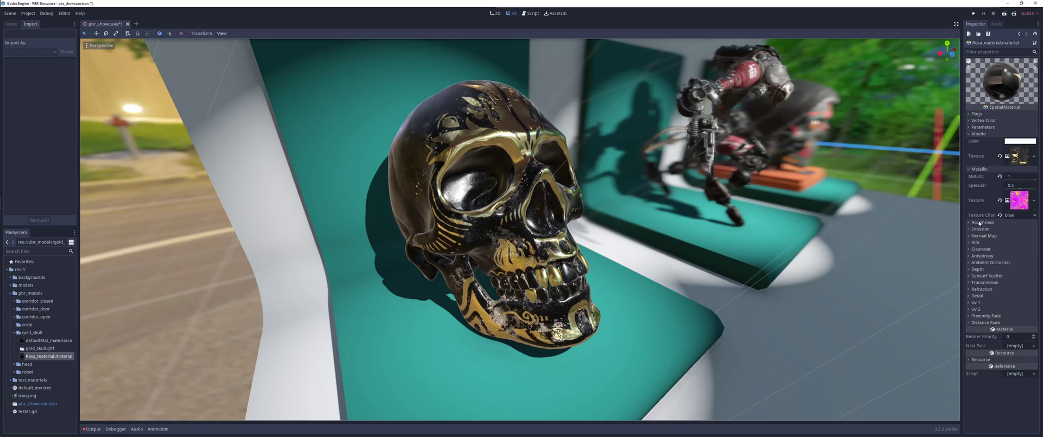
left_click(980, 222)
left_click(988, 300)
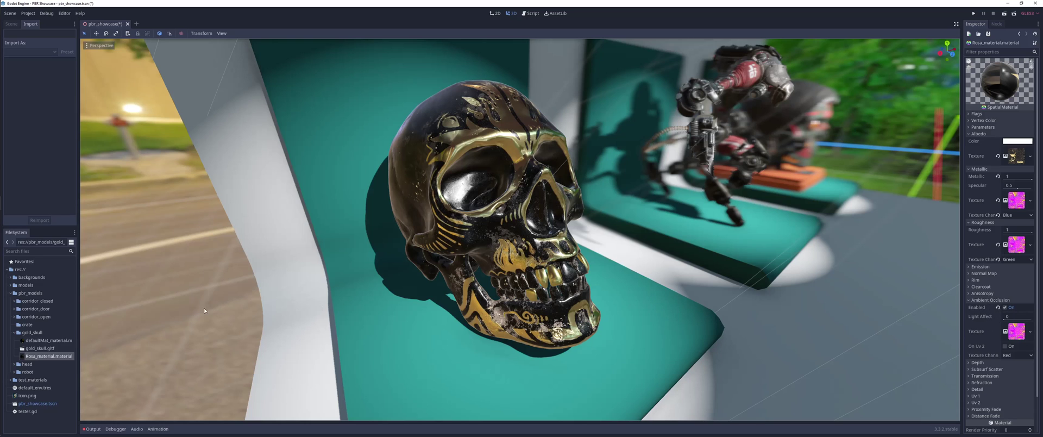
Step: Open gold_skull.gltf as a new inherited scene, view the skull up close, and close the unsaved scene
double_click(44, 348)
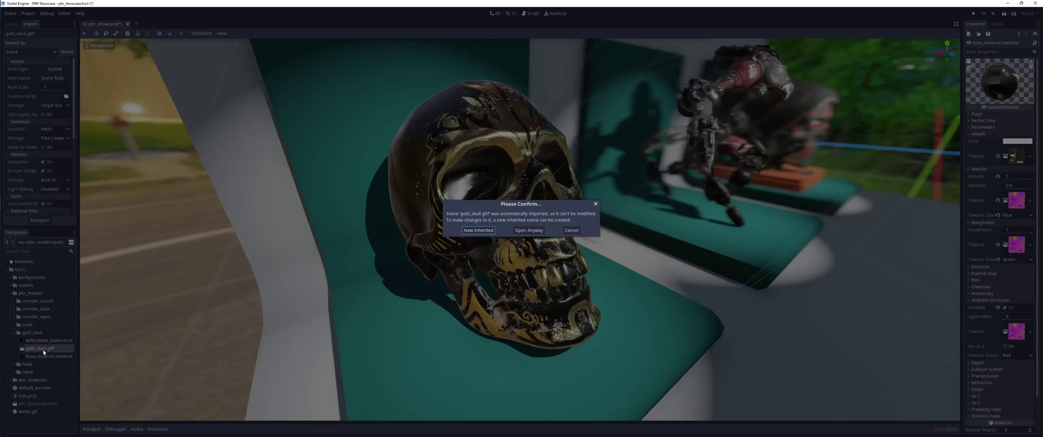
left_click(478, 229)
left_click(952, 156)
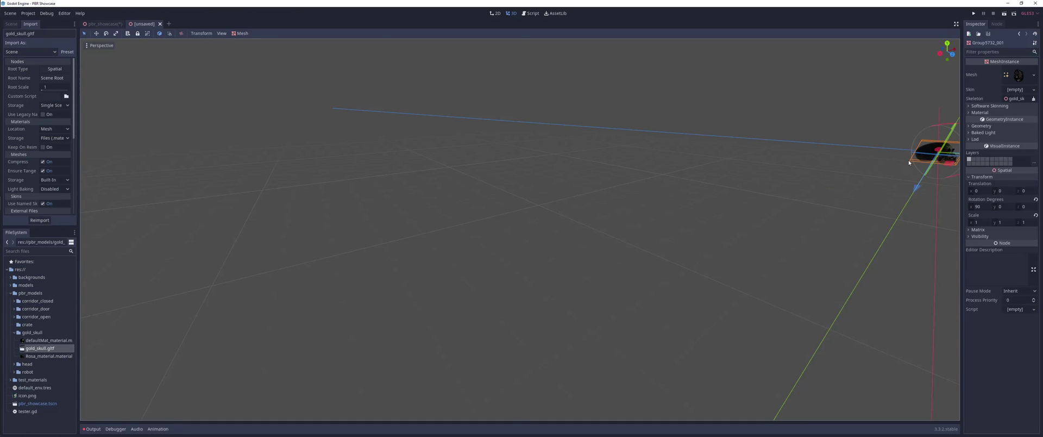
key("f")
scroll(621, 256, "up", 5)
middle_click_drag(610, 277, 503, 198)
left_click(794, 221)
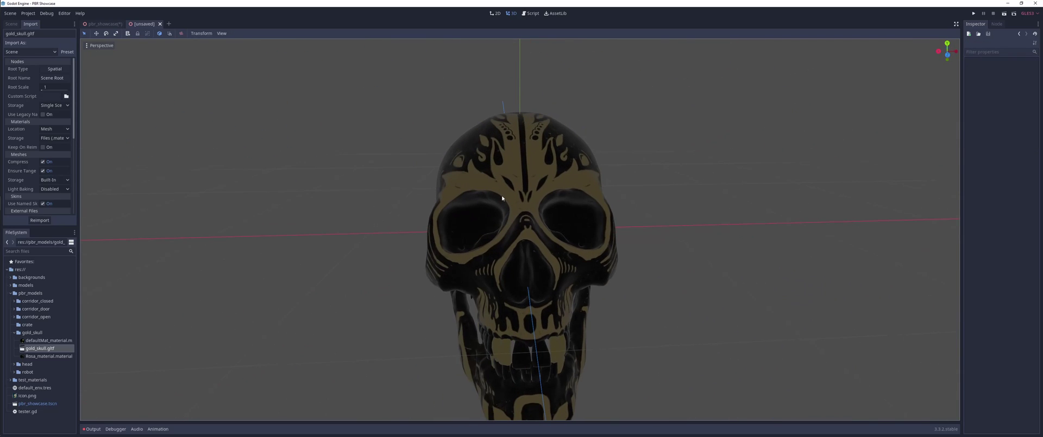
left_click(159, 23)
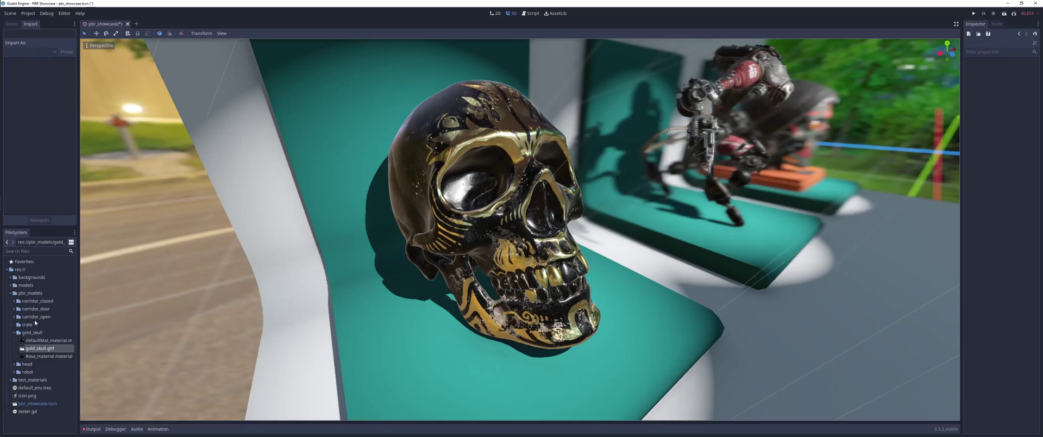
Step: Place an instance of gold_skull.gltf in the pbr_showcase scene, in front of the existing large skull
left_click_drag(39, 351, 380, 326)
right_click_drag(402, 352, 429, 380)
middle_click_drag(304, 310, 425, 344)
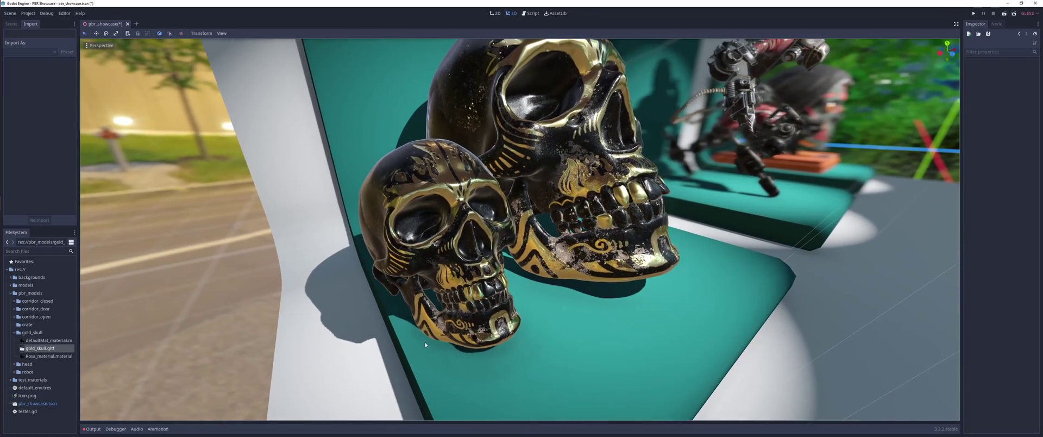
right_click_drag(470, 322, 470, 364)
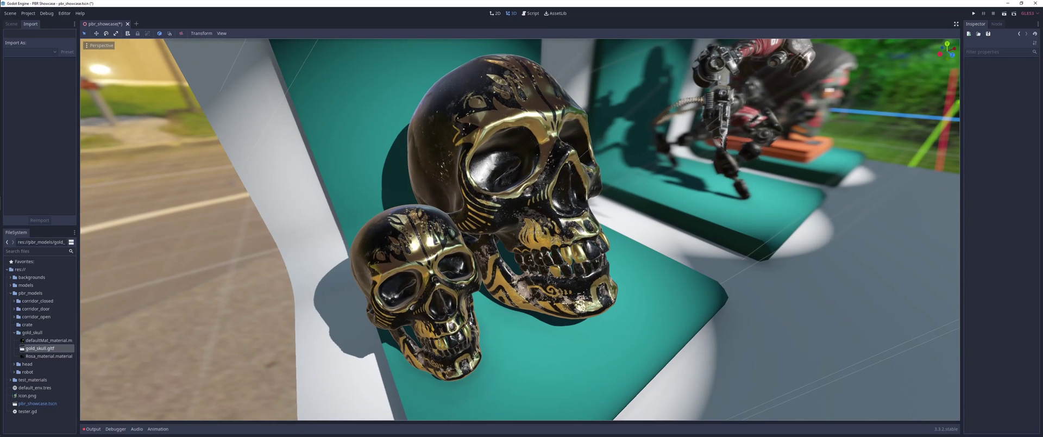